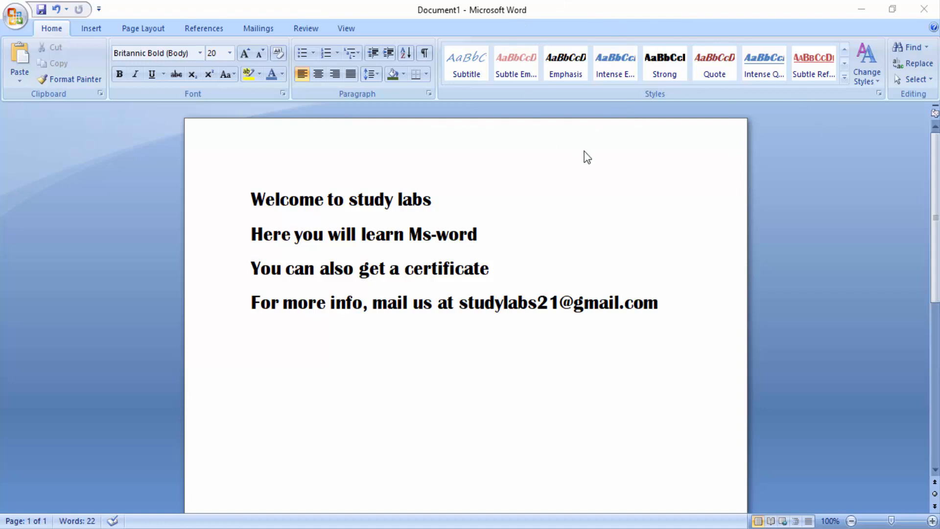
- Open the modification settings of the Normal style to view them, and close them and the styles list without changes
{"action": "left_click", "coordinate": [879, 93]}
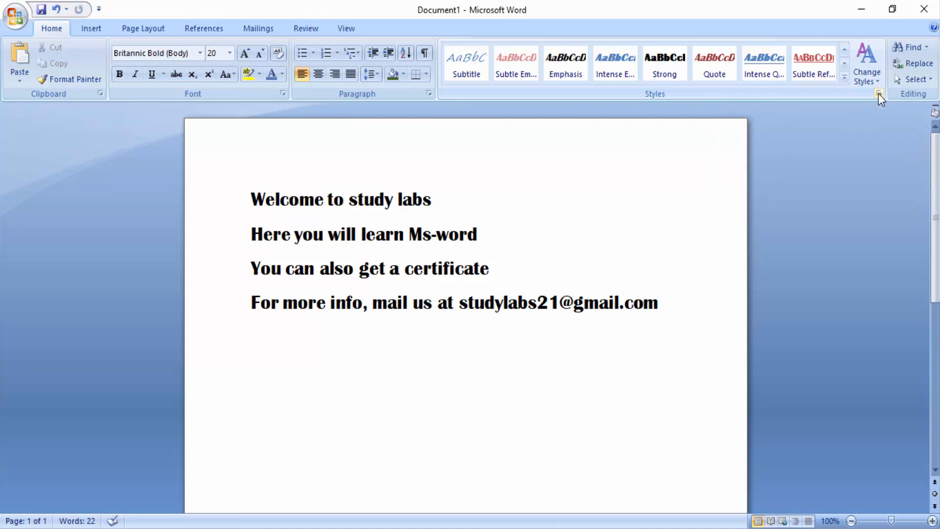
{"action": "left_click", "coordinate": [879, 93]}
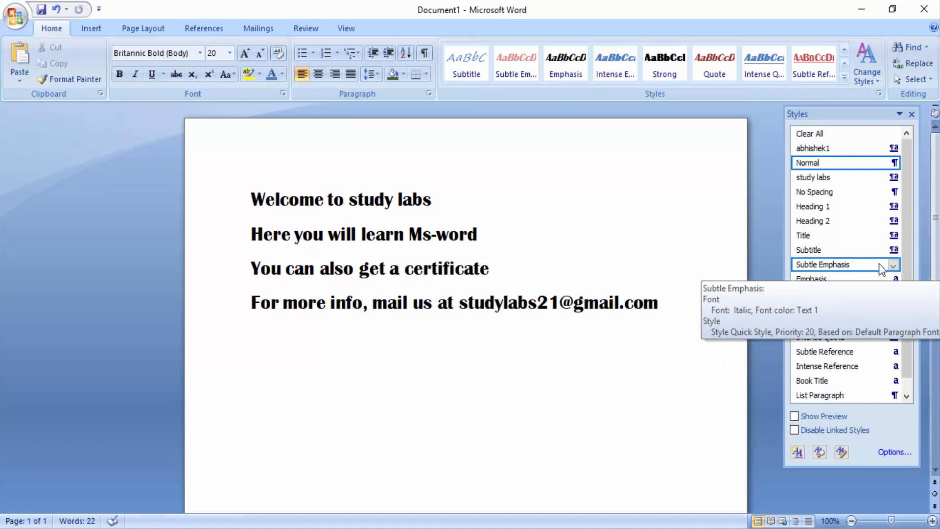
{"action": "left_click", "coordinate": [893, 164]}
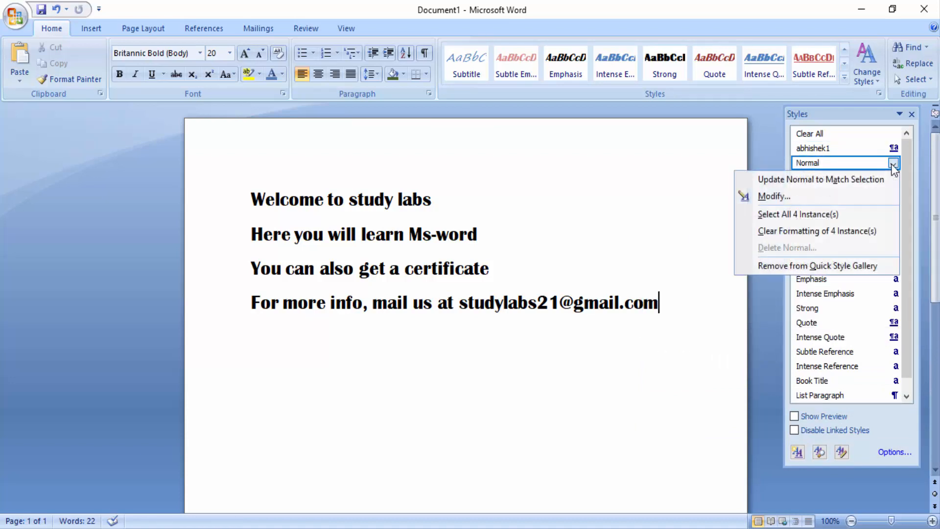
{"action": "left_click", "coordinate": [803, 195]}
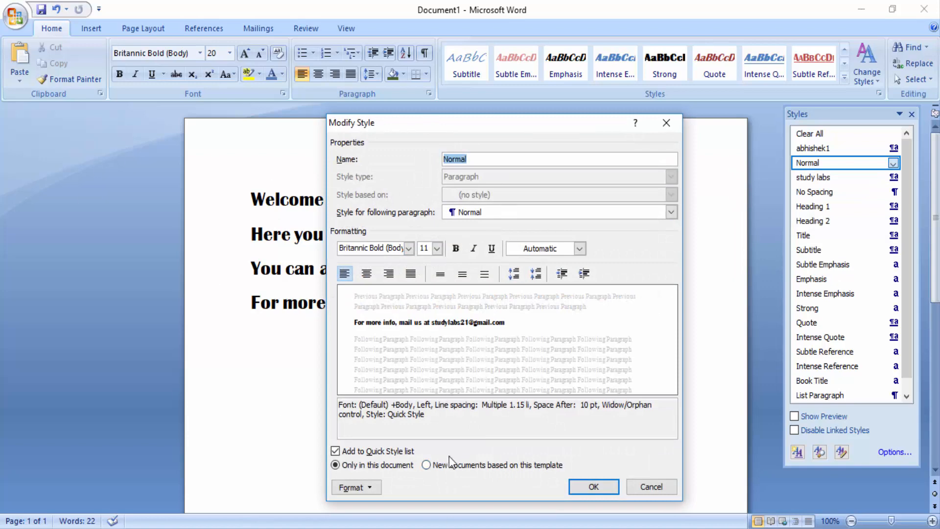
{"action": "left_click", "coordinate": [664, 126]}
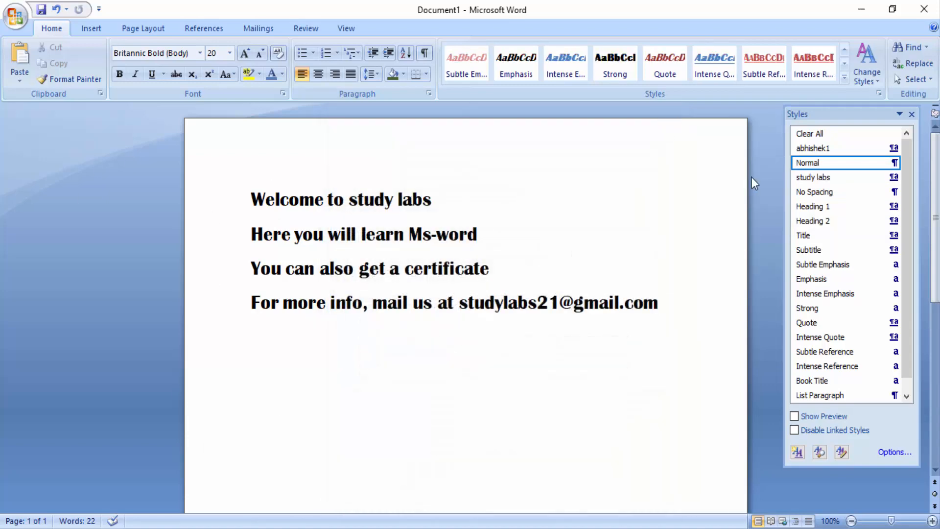
{"action": "left_click", "coordinate": [912, 114]}
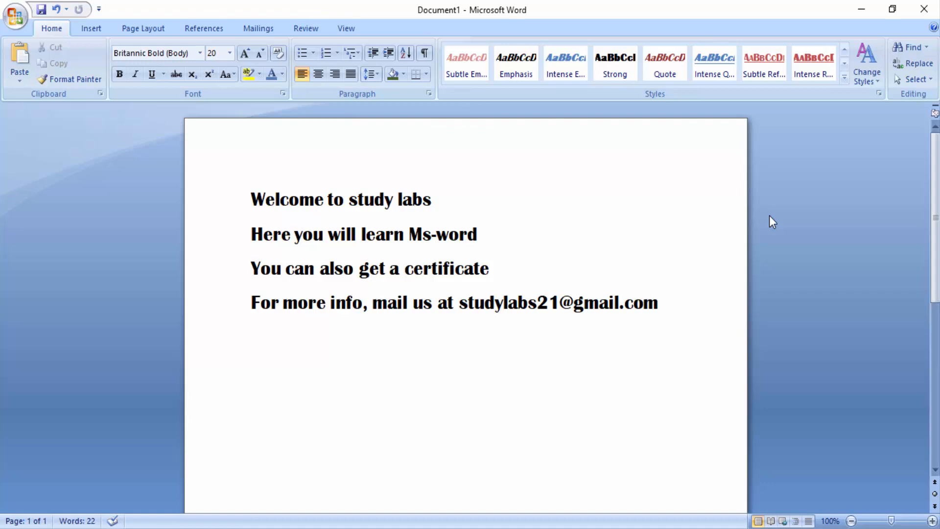
- Italicize all four lines of text and change their font to Arial Narrow
{"action": "left_click_drag", "start_coordinate": [251, 186], "coordinate": [514, 283]}
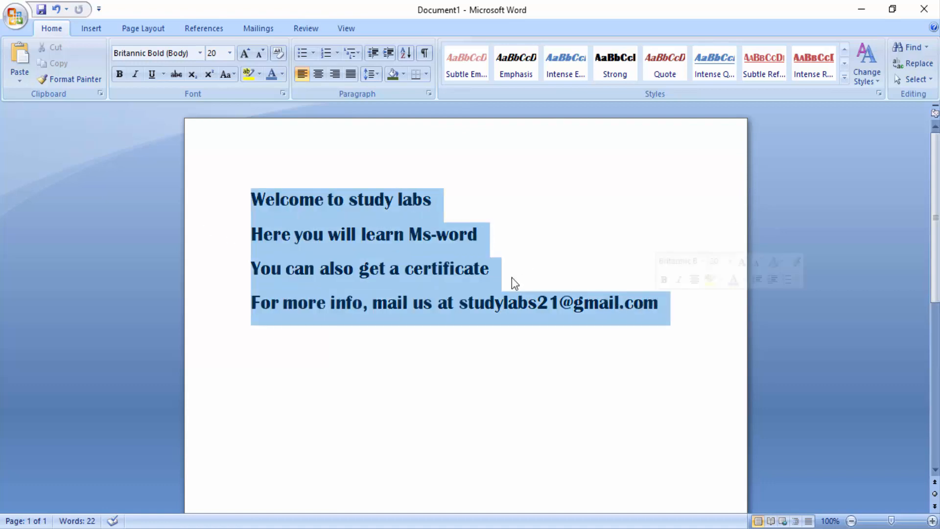
{"action": "left_click", "coordinate": [146, 75]}
{"action": "left_click", "coordinate": [146, 74]}
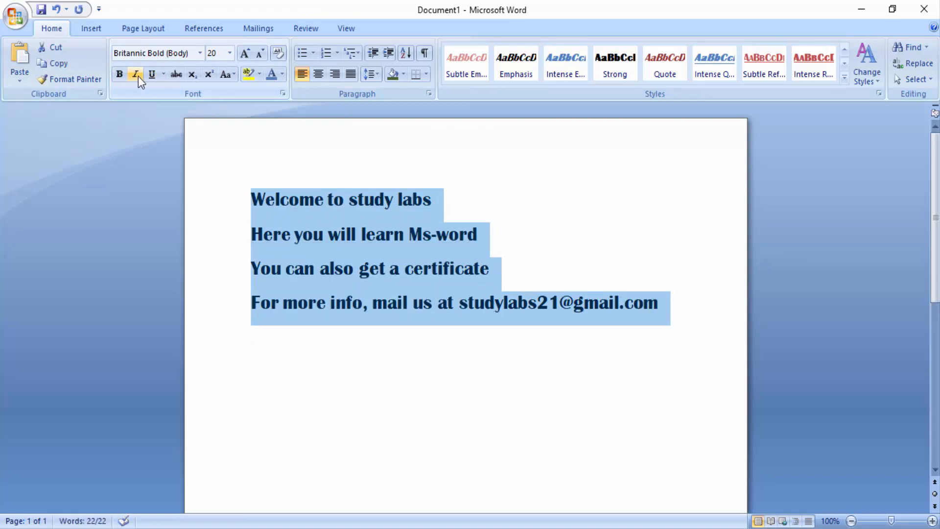
{"action": "left_click", "coordinate": [139, 76]}
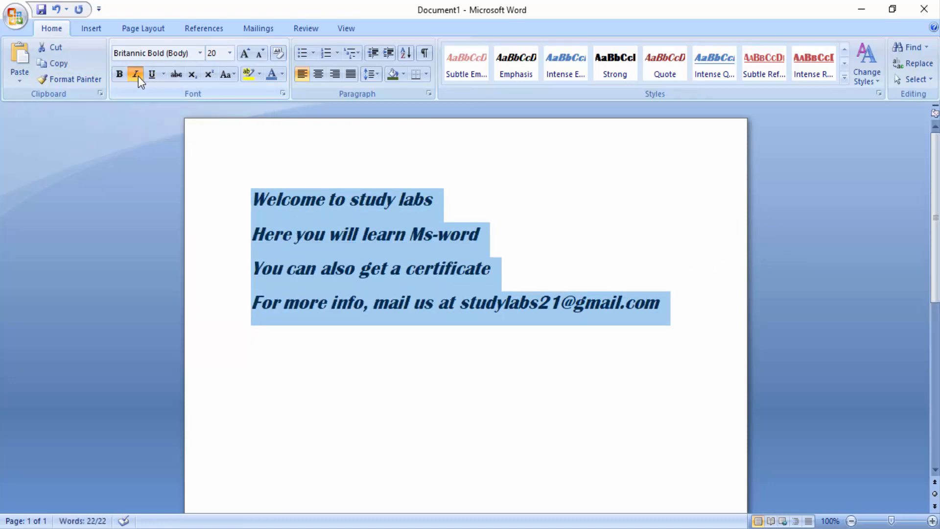
{"action": "left_click", "coordinate": [200, 54]}
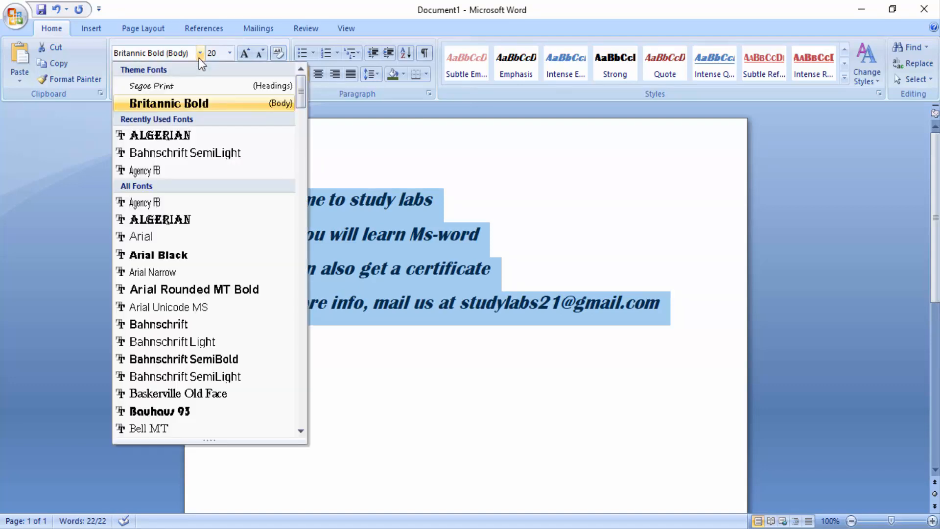
{"action": "left_click", "coordinate": [175, 271]}
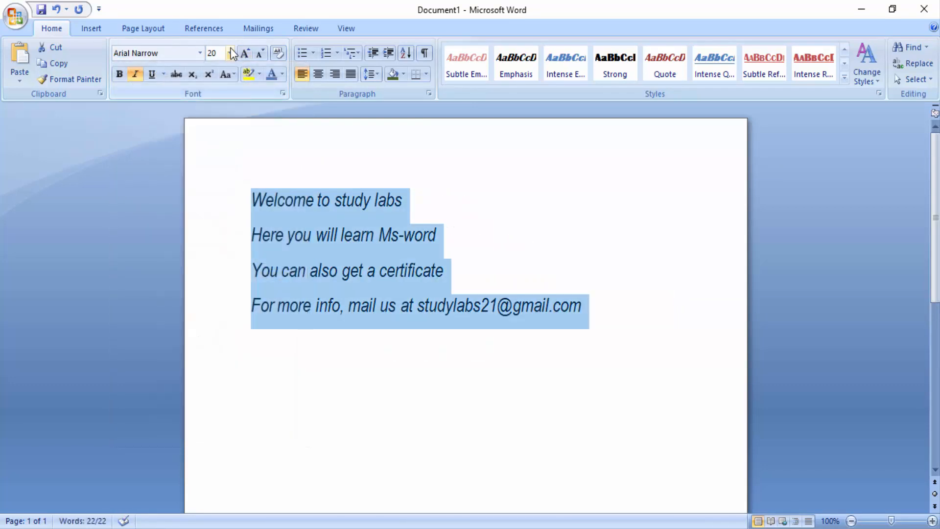
- Enlarge the four lines to font size 36 and shrink them to 24
{"action": "left_click", "coordinate": [229, 53]}
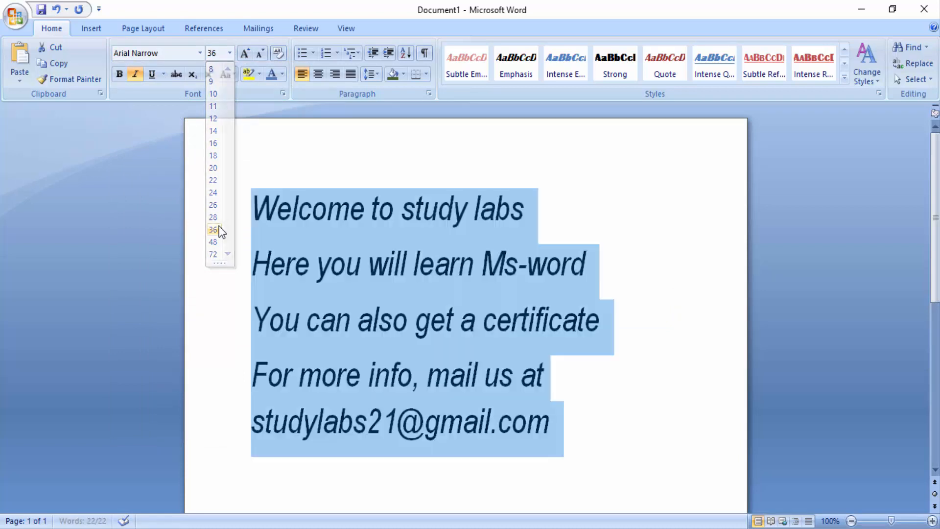
{"action": "left_click", "coordinate": [213, 230]}
{"action": "left_click", "coordinate": [261, 53]}
{"action": "left_click", "coordinate": [261, 52]}
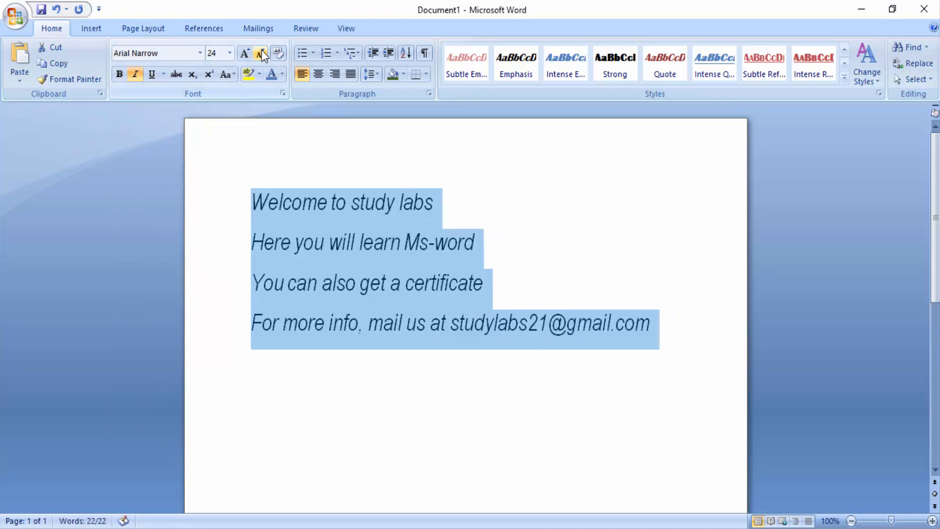
{"action": "left_click", "coordinate": [519, 279]}
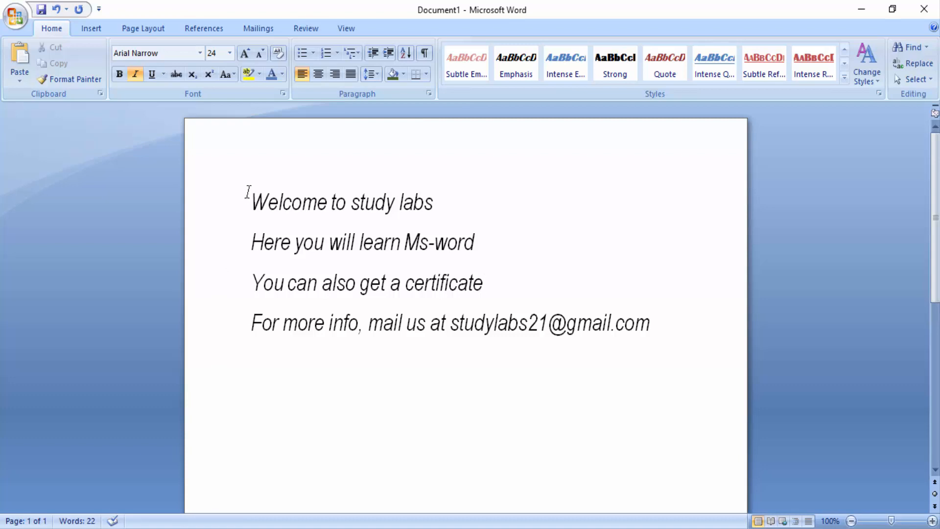
- Start a new quick style from the formatting of the four lines and name it "new style english"
{"action": "left_click_drag", "start_coordinate": [249, 192], "coordinate": [706, 311]}
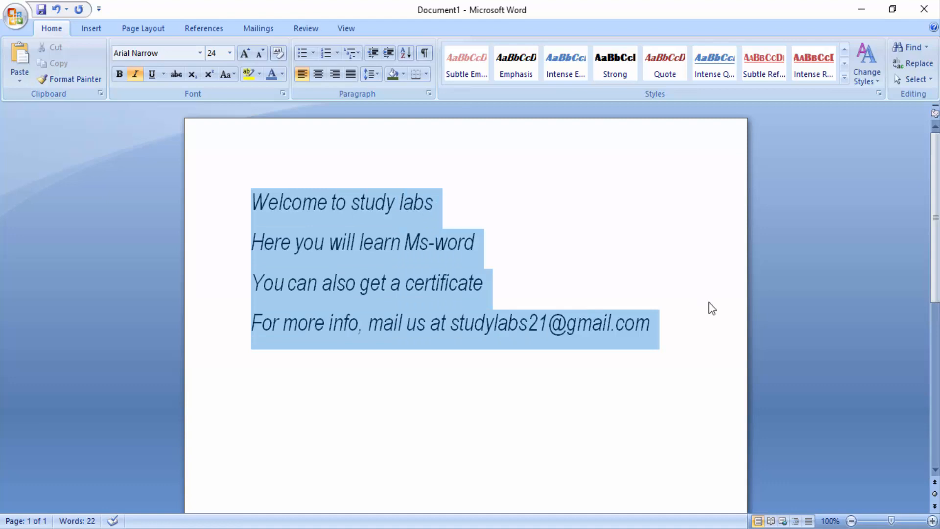
{"action": "left_click", "coordinate": [845, 79]}
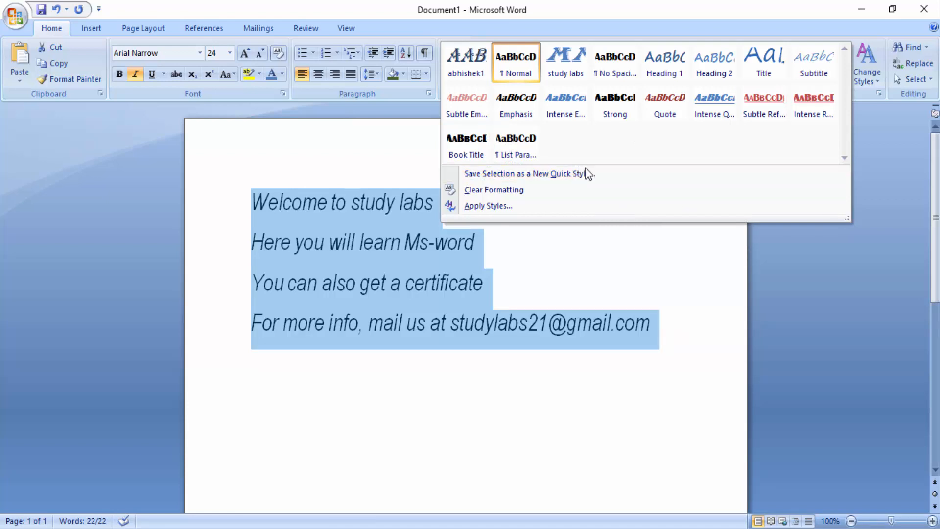
{"action": "left_click", "coordinate": [597, 175]}
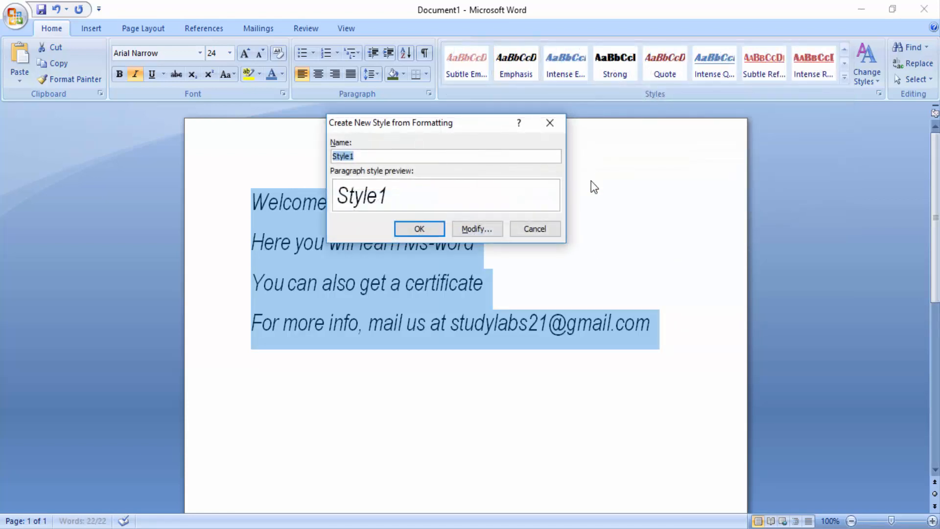
{"action": "type", "text": "cu"}
{"action": "key", "text": "BackSpace"}
{"action": "key", "text": "BackSpace"}
{"action": "type", "text": "new style english"}
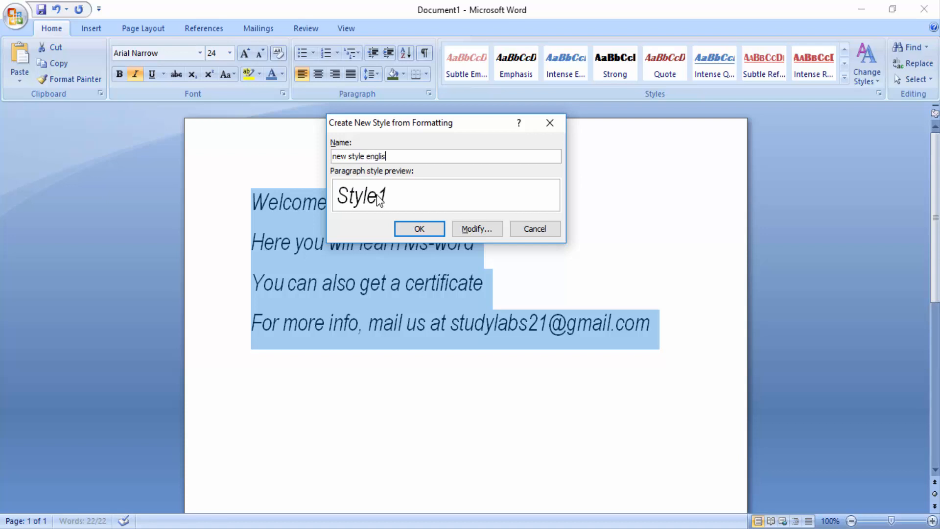
- In the new style's detailed settings, set the style type to Table and base it on Table Professional
{"action": "left_click", "coordinate": [467, 229]}
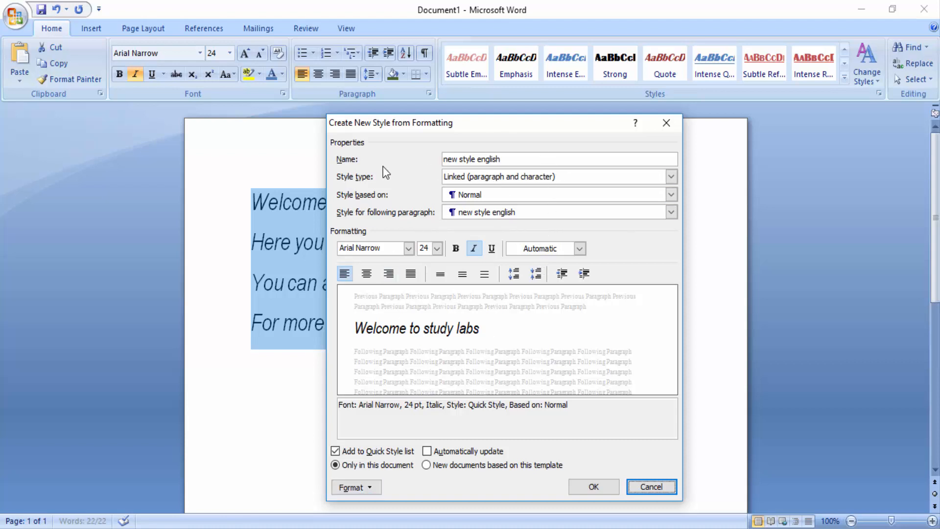
{"action": "left_click", "coordinate": [536, 176]}
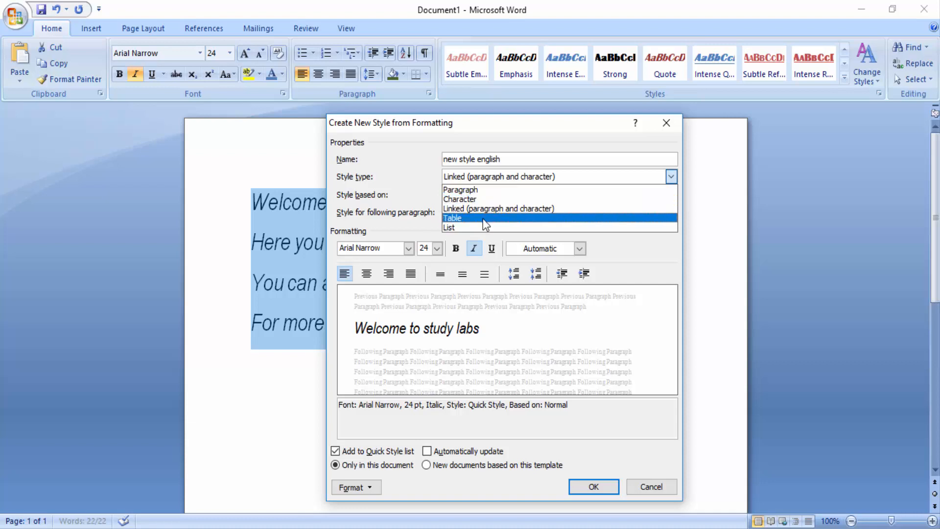
{"action": "left_click", "coordinate": [466, 218]}
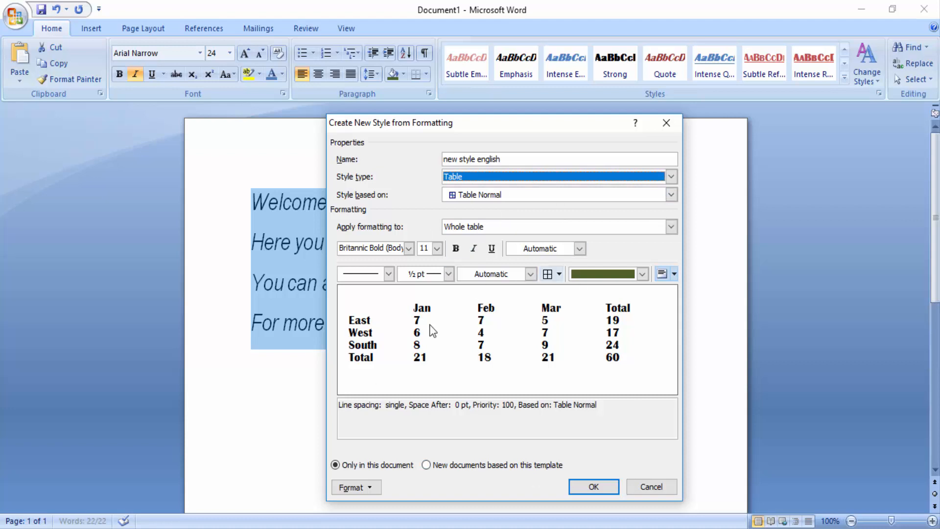
{"action": "left_click", "coordinate": [500, 193]}
{"action": "left_click", "coordinate": [496, 235]}
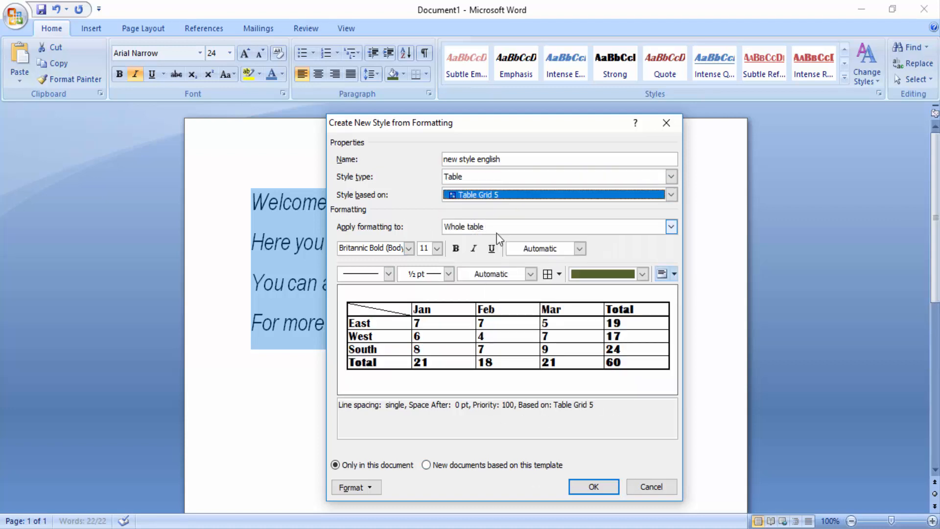
{"action": "left_click", "coordinate": [667, 194]}
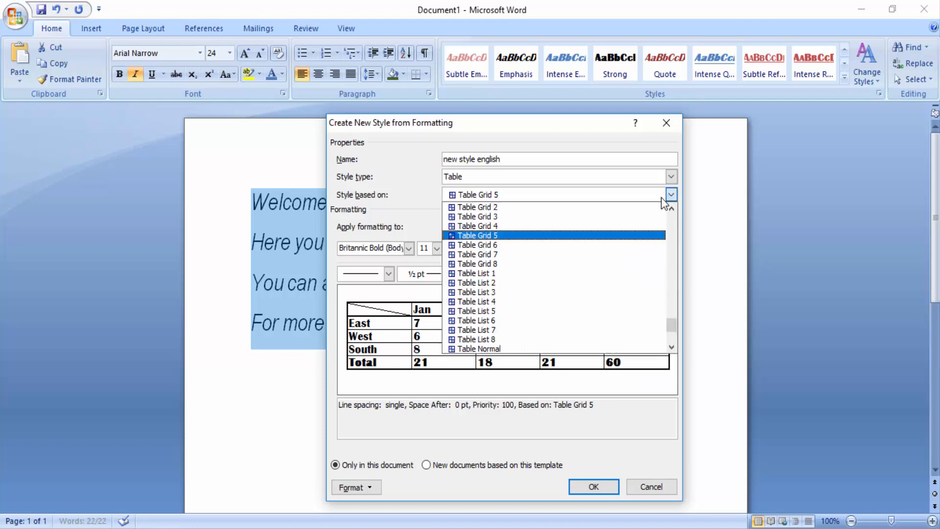
{"action": "scroll", "coordinate": [508, 248], "scroll_direction": "down", "scroll_amount": 1}
{"action": "left_click", "coordinate": [505, 342]}
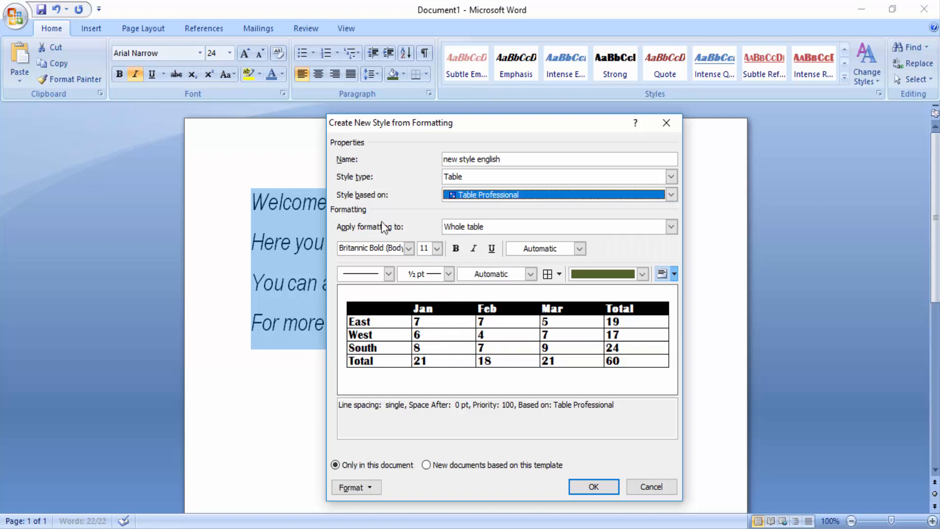
- Format the style's whole table text as bold Arial Unicode MS at size 14
{"action": "left_click", "coordinate": [511, 228]}
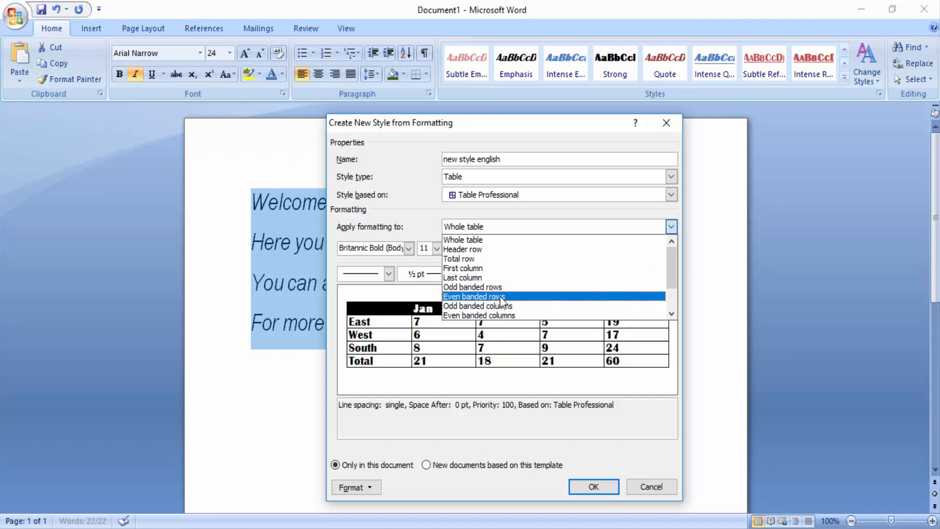
{"action": "left_click", "coordinate": [668, 226]}
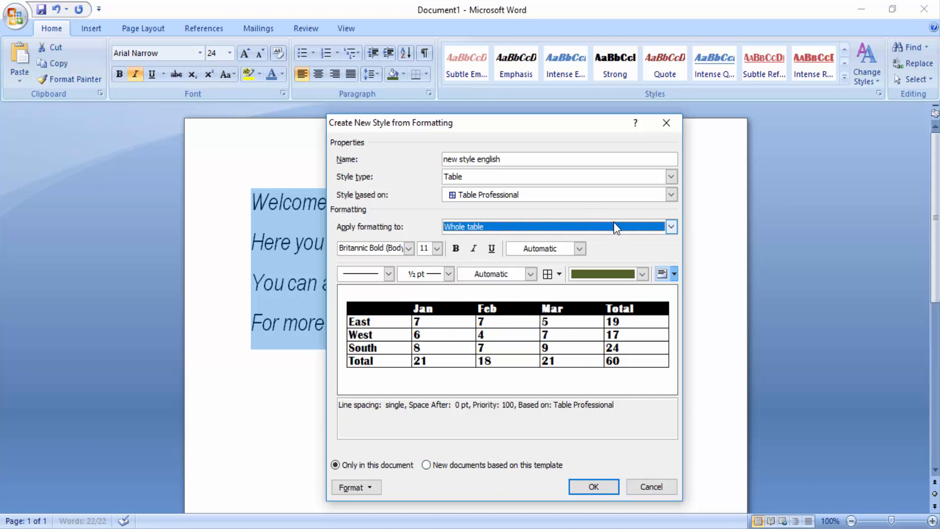
{"action": "left_click", "coordinate": [409, 248]}
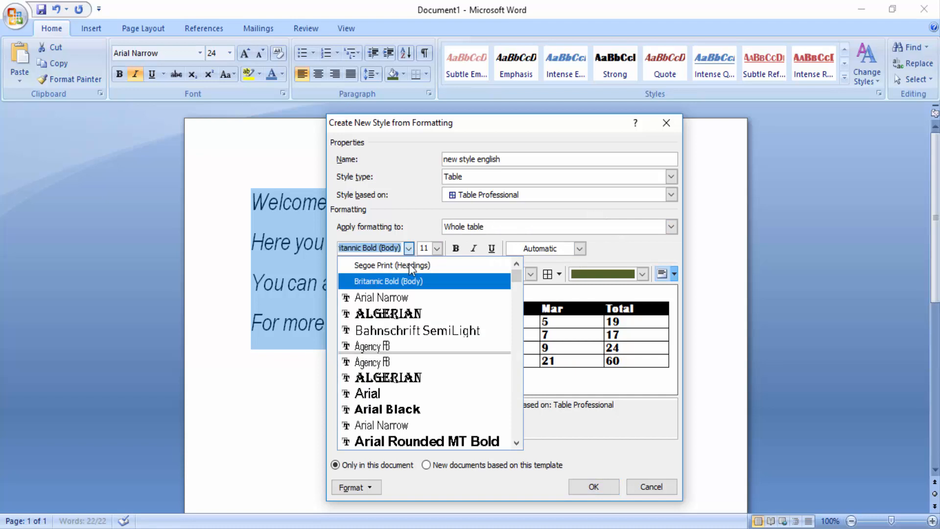
{"action": "left_click", "coordinate": [416, 316]}
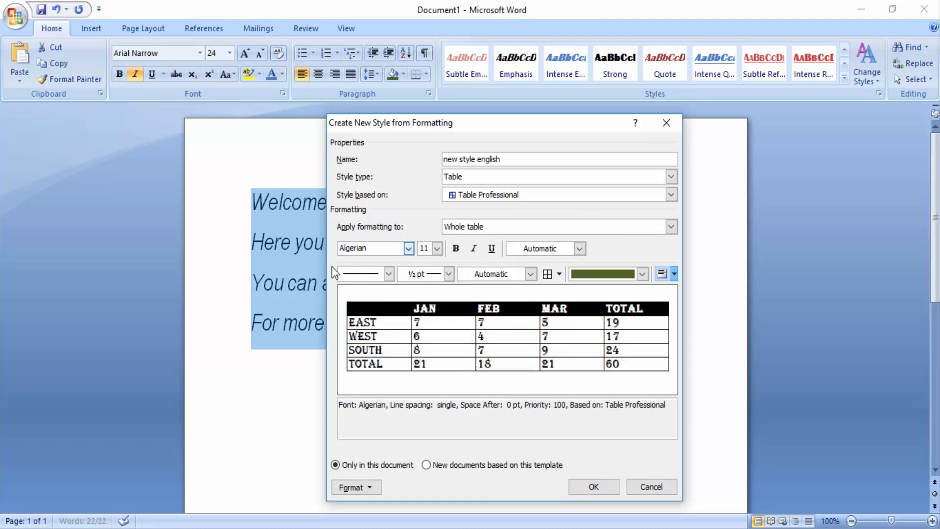
{"action": "left_click", "coordinate": [409, 249]}
{"action": "scroll", "coordinate": [412, 318], "scroll_direction": "down", "scroll_amount": 1}
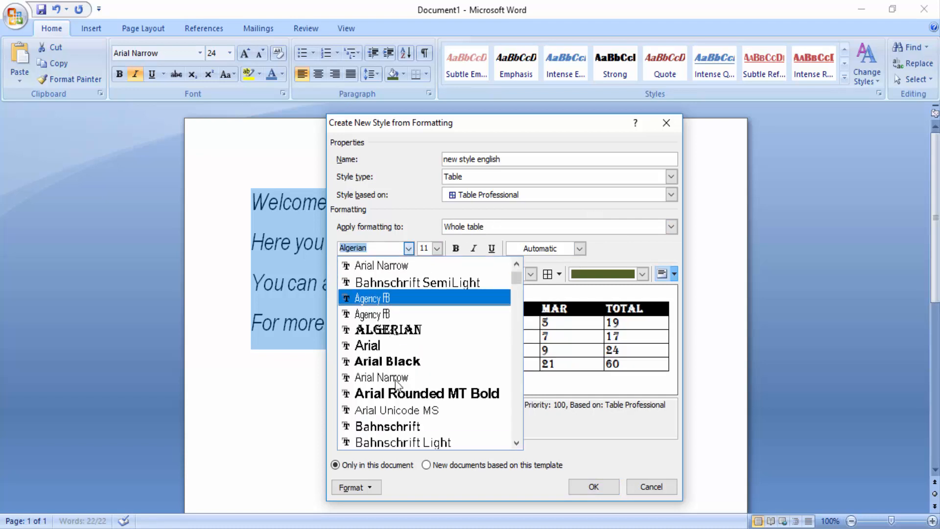
{"action": "left_click", "coordinate": [408, 407]}
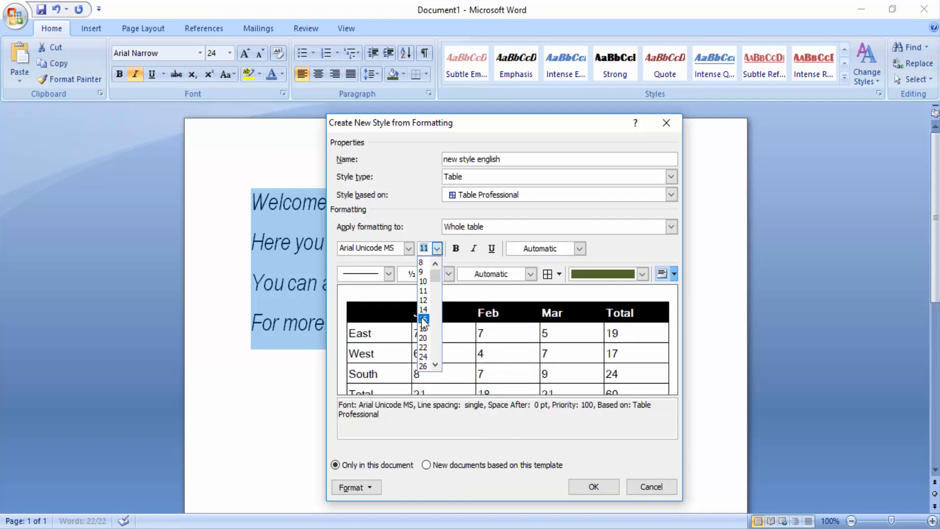
{"action": "left_click", "coordinate": [424, 309]}
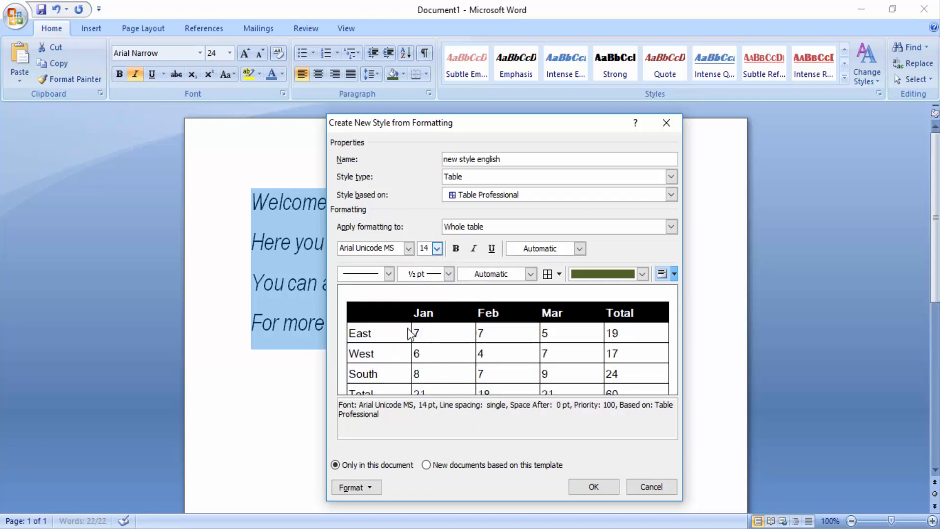
{"action": "left_click", "coordinate": [457, 249]}
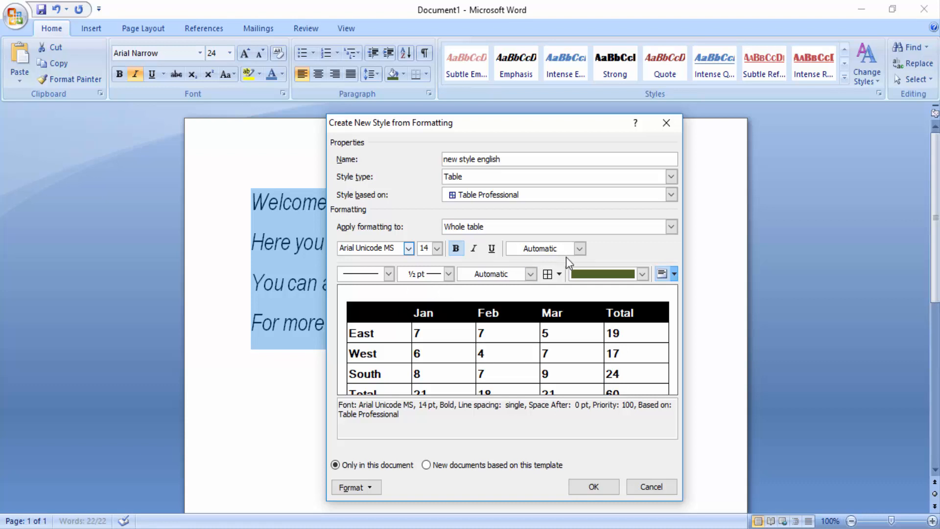
- Set the table style's fill color to yellow and limit the style to this document only
{"action": "left_click", "coordinate": [643, 274]}
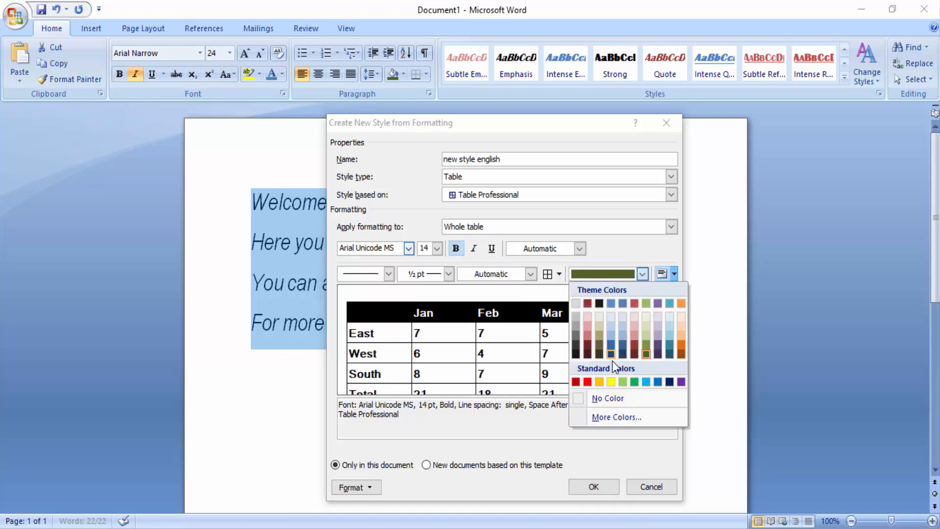
{"action": "left_click", "coordinate": [611, 382]}
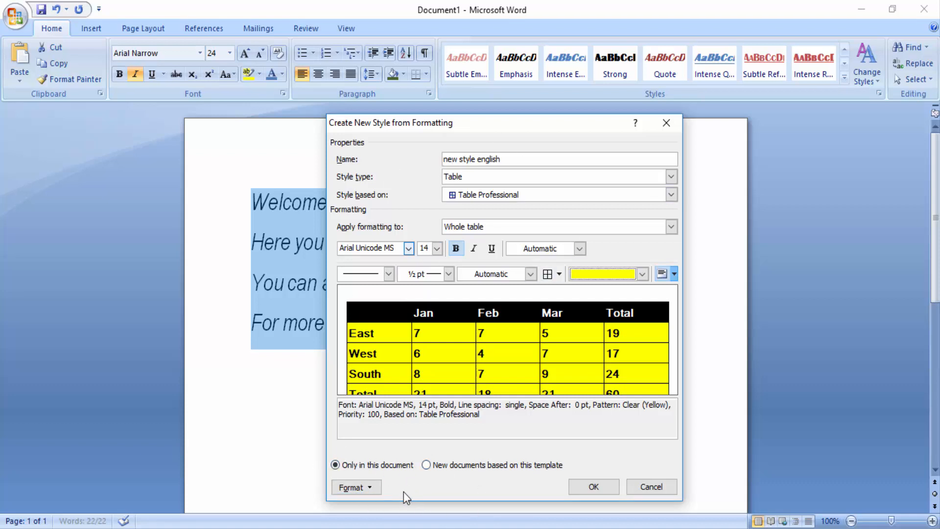
{"action": "left_click", "coordinate": [427, 466]}
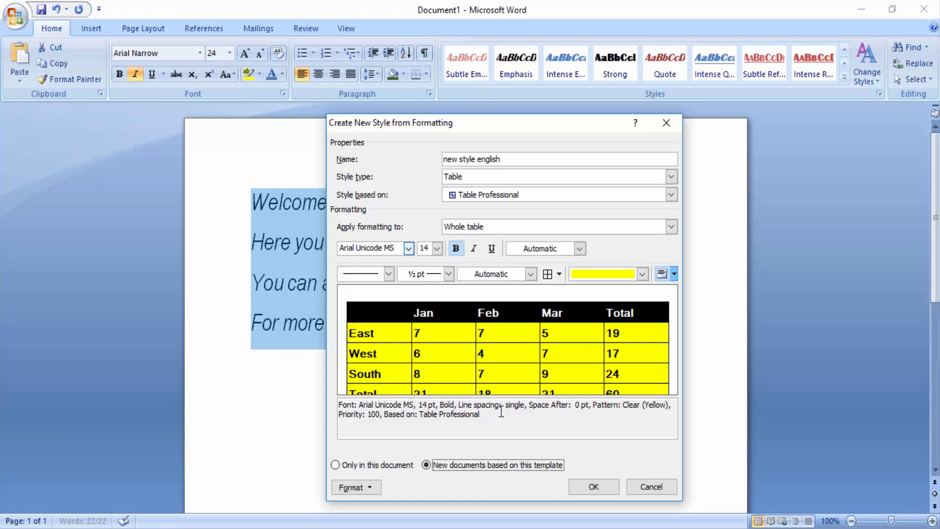
{"action": "left_click", "coordinate": [335, 465]}
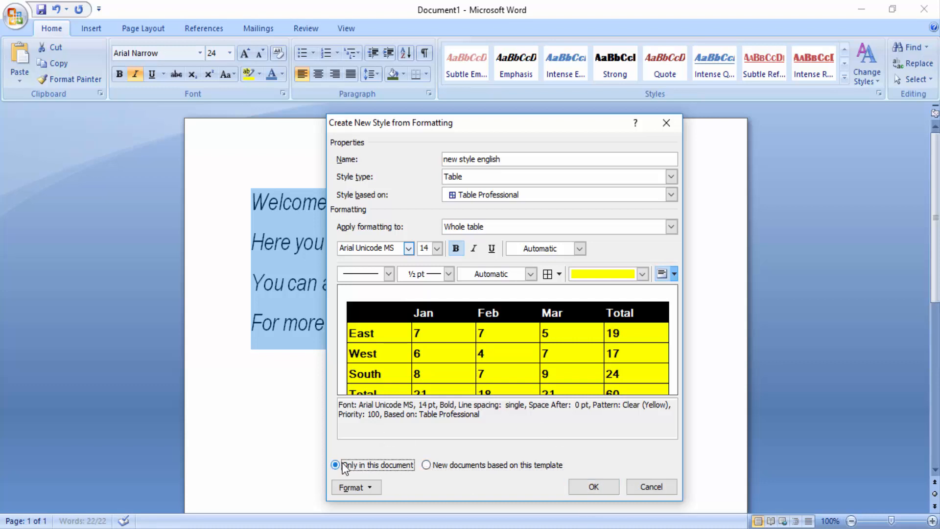
- Finish creating the "new style english" table style and show the full list of available styles
{"action": "left_click", "coordinate": [598, 484]}
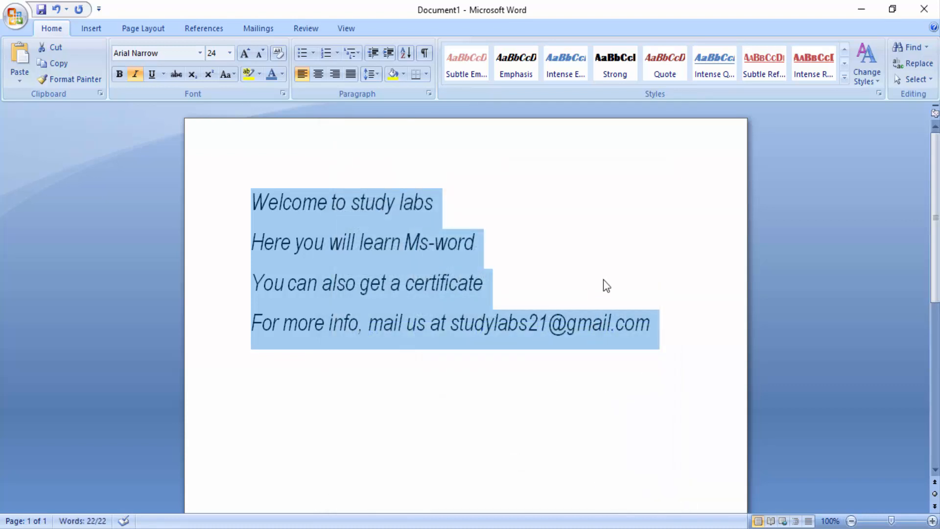
{"action": "left_click", "coordinate": [659, 324]}
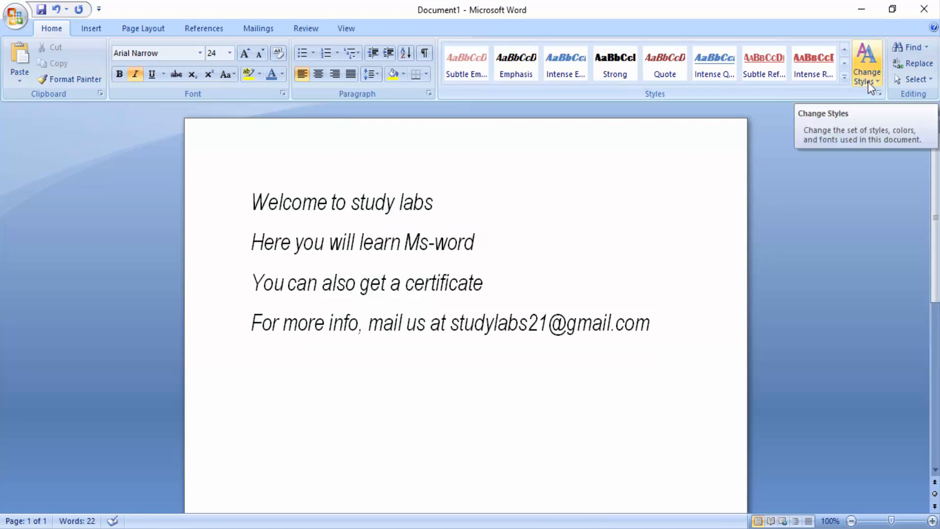
{"action": "left_click", "coordinate": [880, 93]}
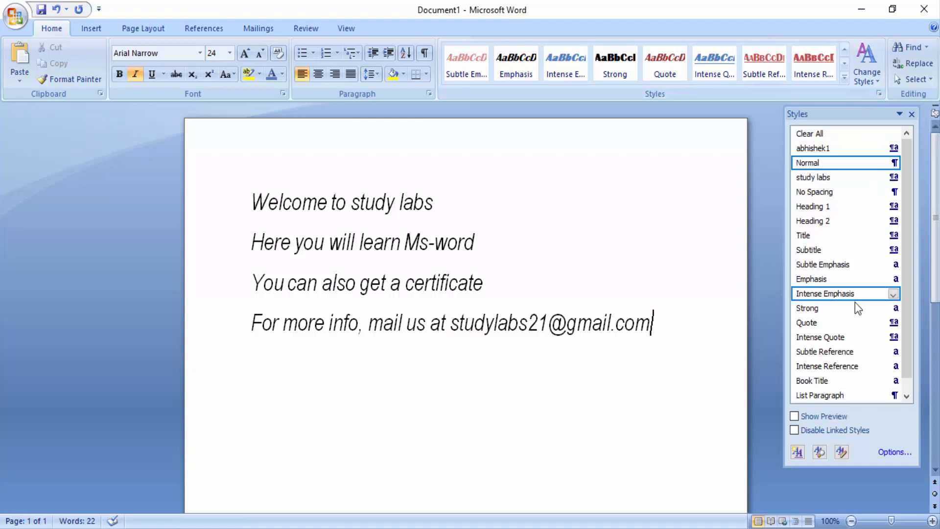
{"action": "left_click_drag", "start_coordinate": [910, 330], "coordinate": [900, 276]}
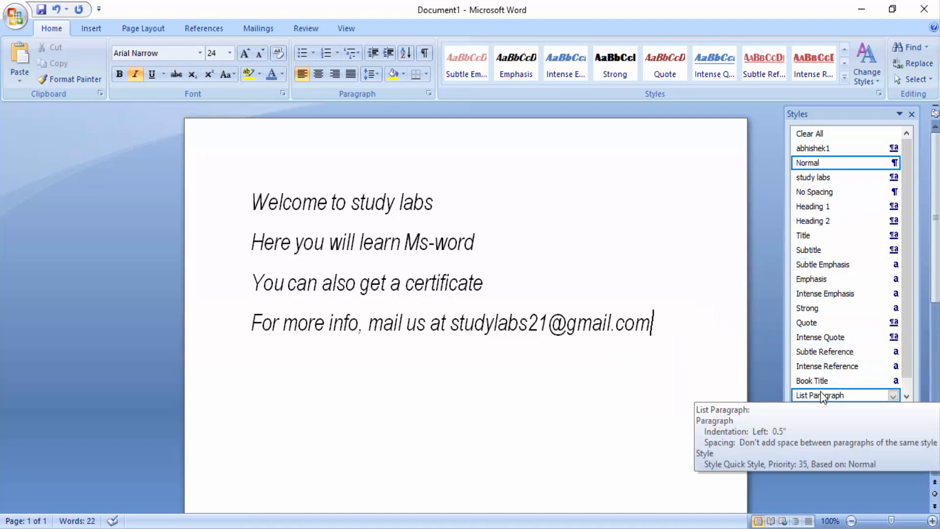
- Clear the formatting of the last line and save it as a new quick style named "new style eng"
{"action": "left_click", "coordinate": [844, 77]}
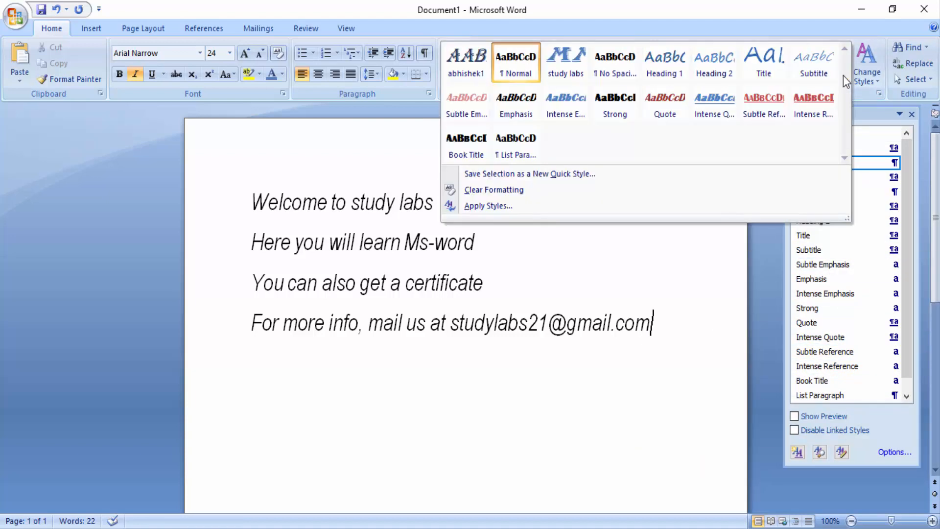
{"action": "left_click", "coordinate": [495, 190]}
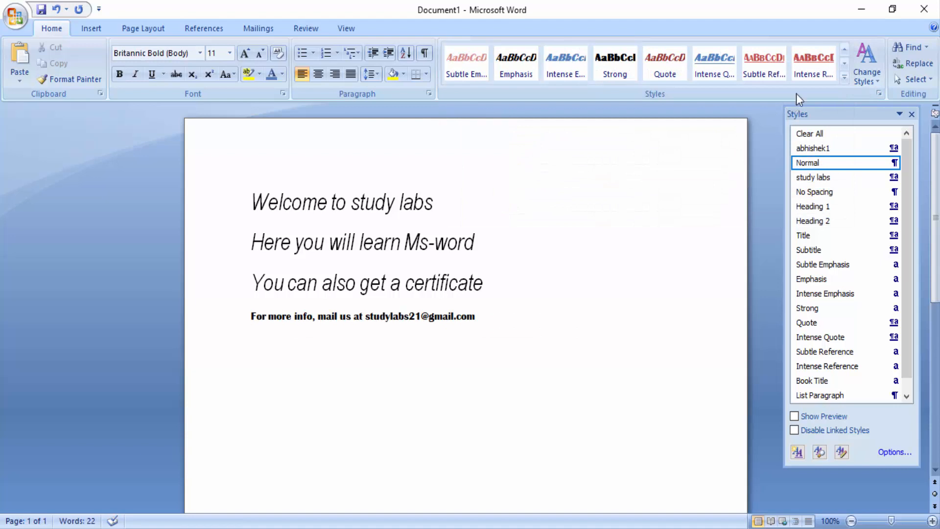
{"action": "left_click", "coordinate": [845, 77]}
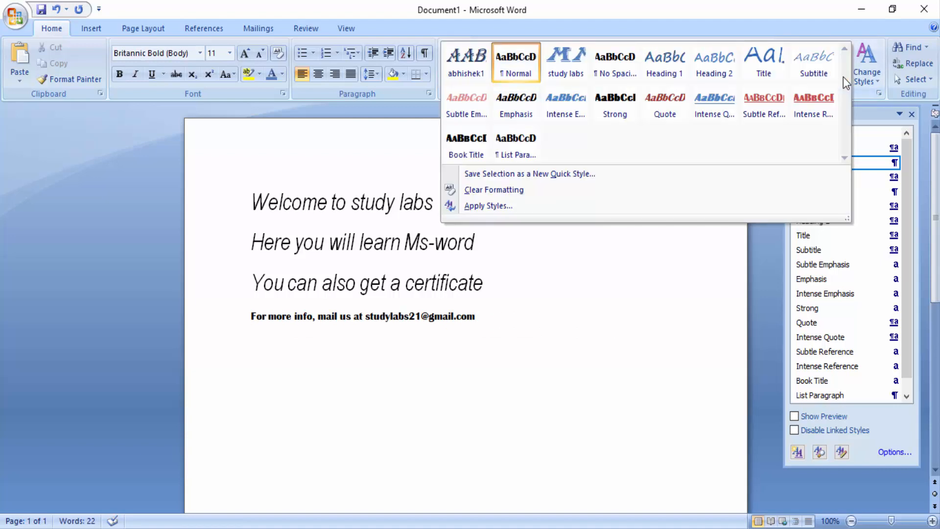
{"action": "left_click", "coordinate": [504, 175]}
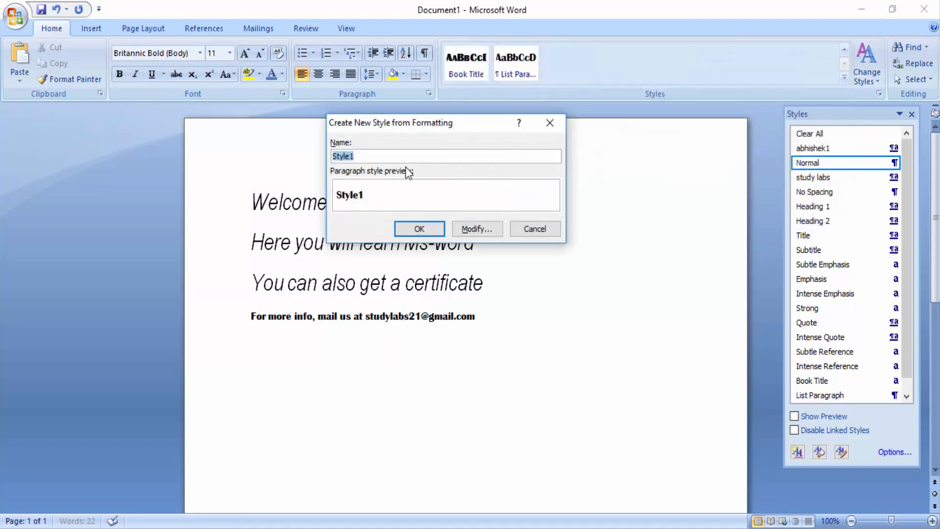
{"action": "type", "text": "new style eng"}
{"action": "left_click", "coordinate": [476, 228]}
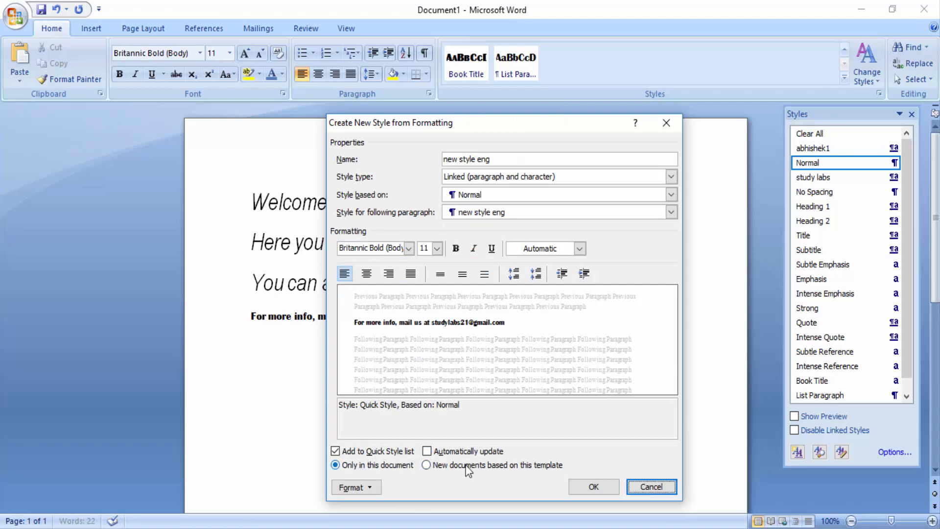
{"action": "left_click", "coordinate": [595, 487]}
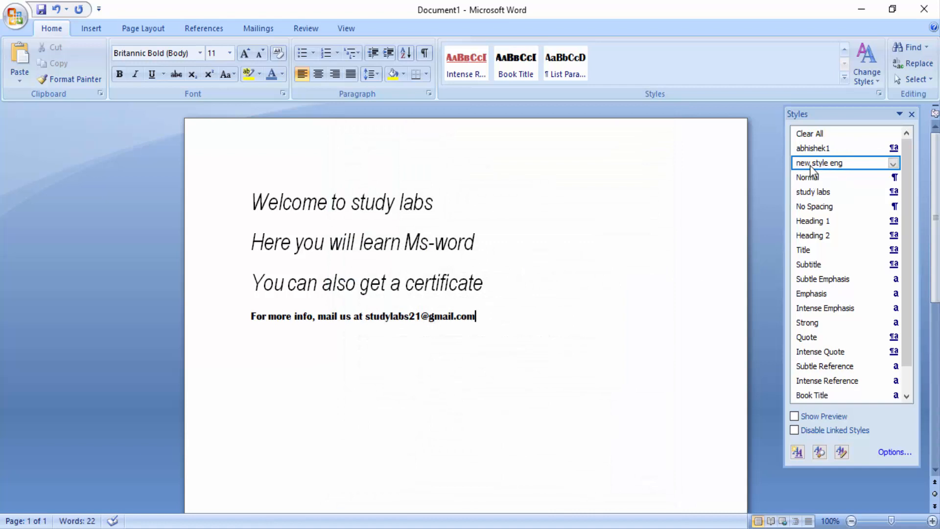
- Examine the description and available options of the "new style eng" style
{"action": "mouse_move", "coordinate": [810, 166]}
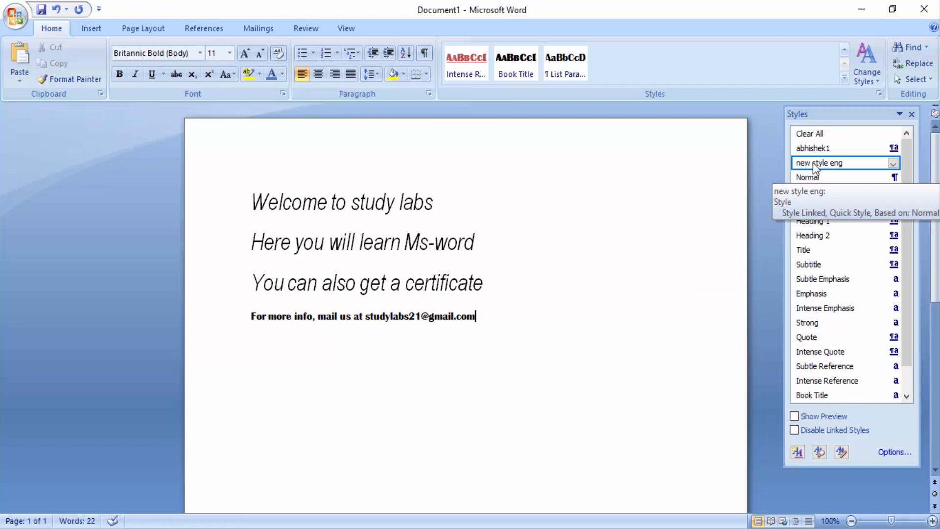
{"action": "left_click", "coordinate": [894, 163]}
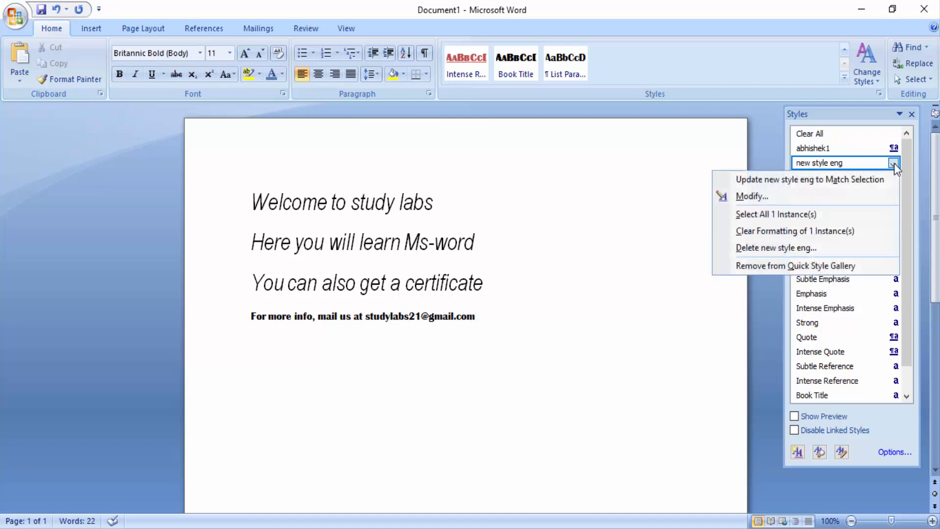
{"action": "left_click", "coordinate": [766, 198]}
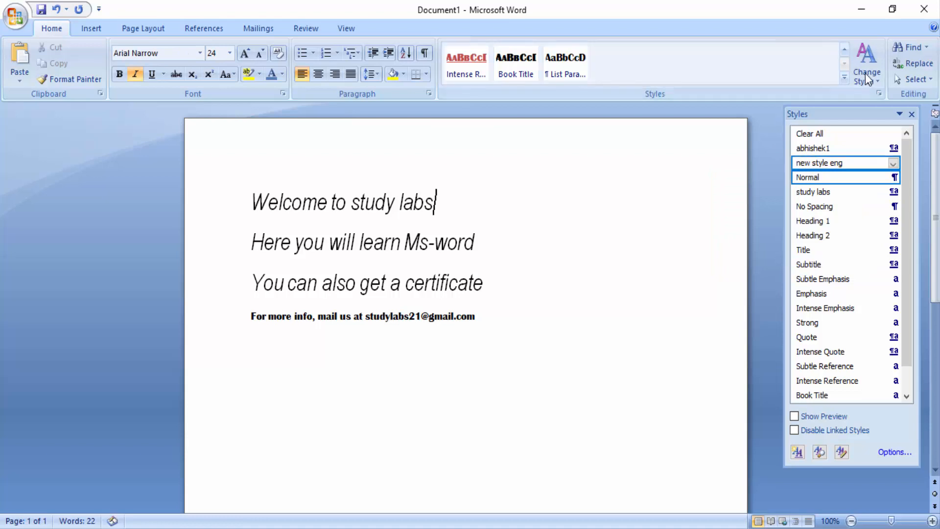
- Start a new set of theme colors for the document styles and name it "custom eng"
{"action": "left_click", "coordinate": [866, 73]}
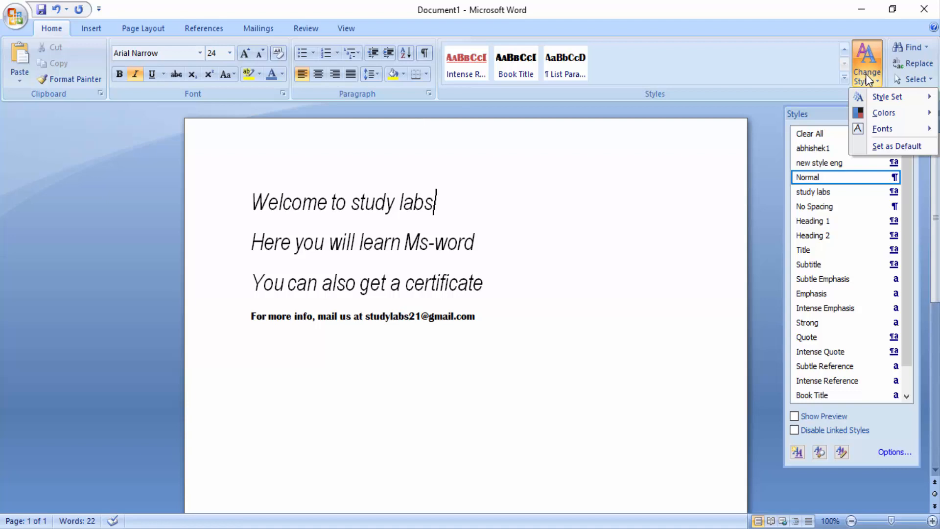
{"action": "mouse_move", "coordinate": [889, 100]}
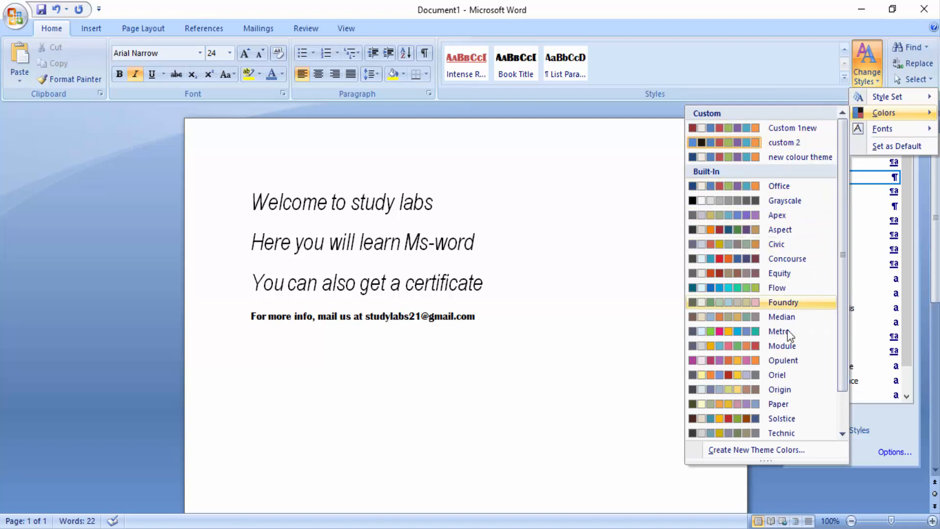
{"action": "left_click", "coordinate": [774, 449]}
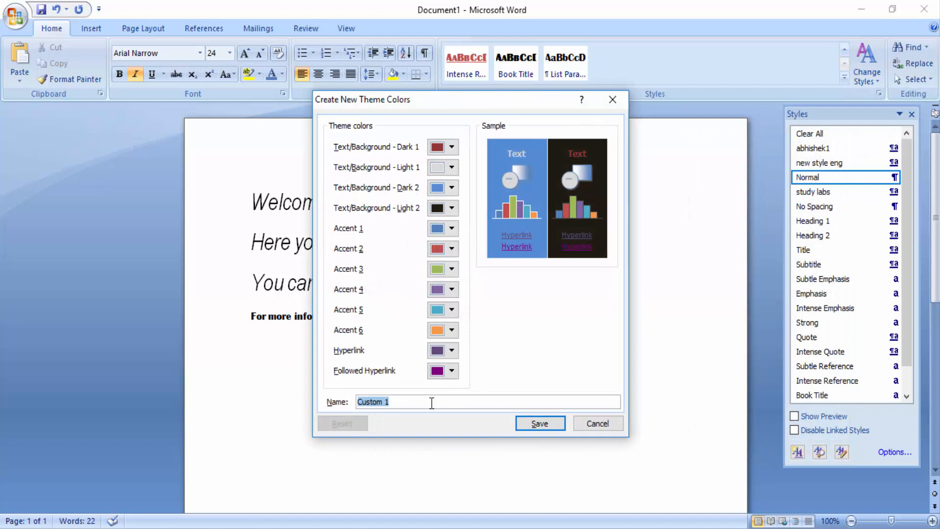
{"action": "type", "text": "custon eng"}
- Set the theme's Text/Background - Dark 1 color to light gray and Light 1 to dark blue
{"action": "left_click", "coordinate": [452, 147]}
{"action": "left_click", "coordinate": [449, 190]}
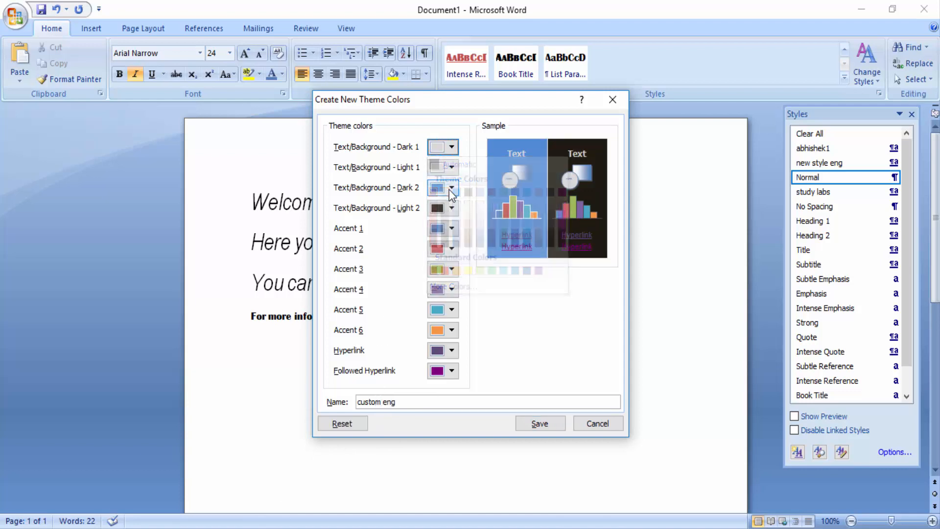
{"action": "left_click", "coordinate": [445, 171]}
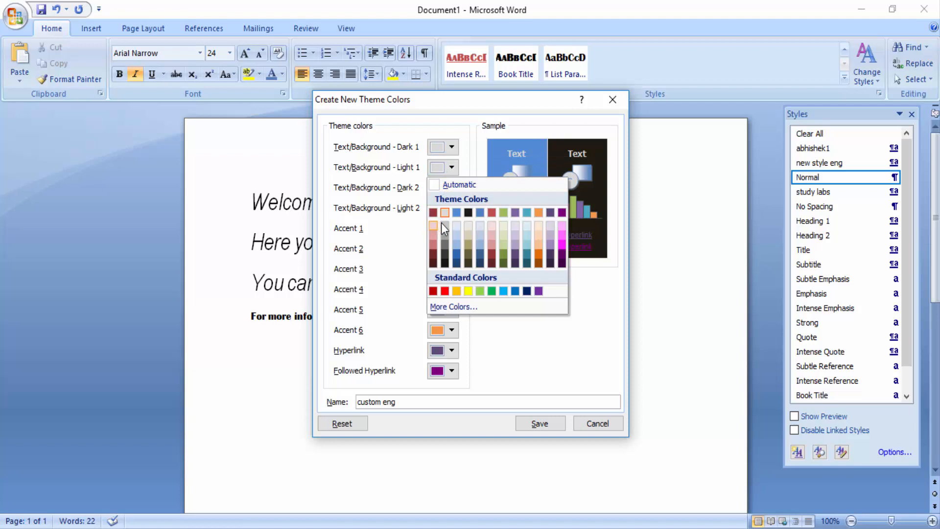
{"action": "left_click", "coordinate": [456, 255]}
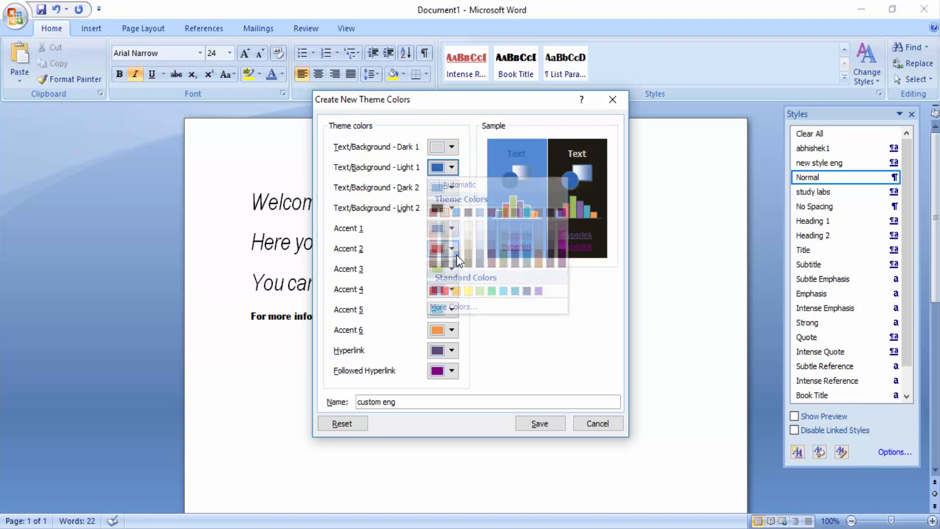
- Set the theme's Text/Background - Dark 2 color to light beige and Light 2 to light gray
{"action": "left_click", "coordinate": [451, 190]}
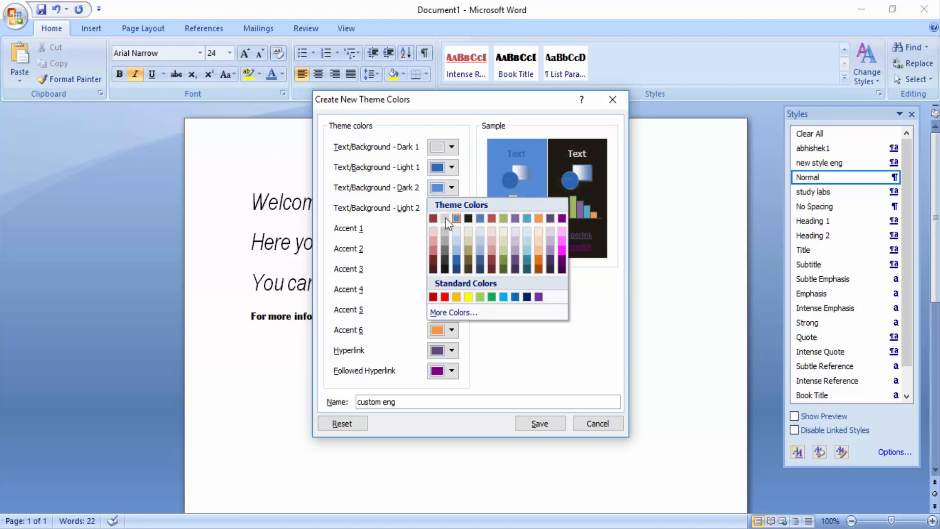
{"action": "left_click", "coordinate": [466, 231]}
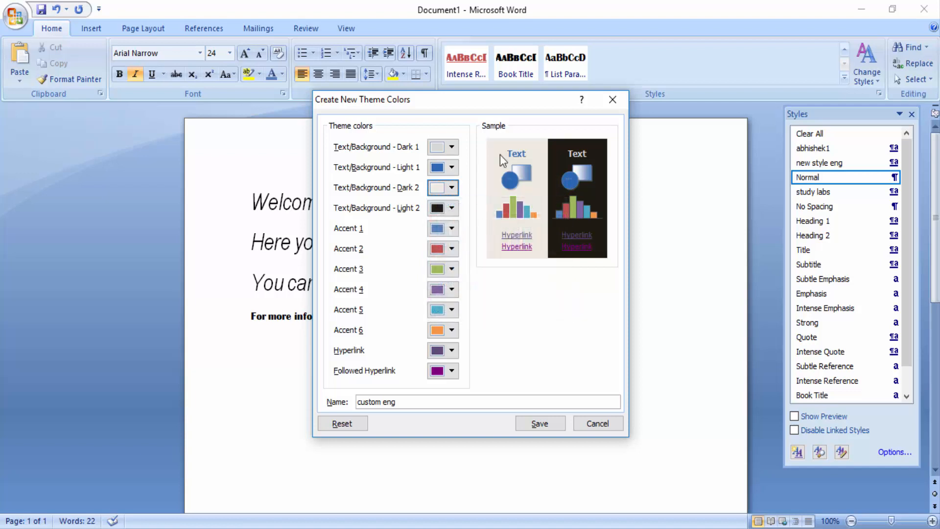
{"action": "left_click", "coordinate": [451, 208]}
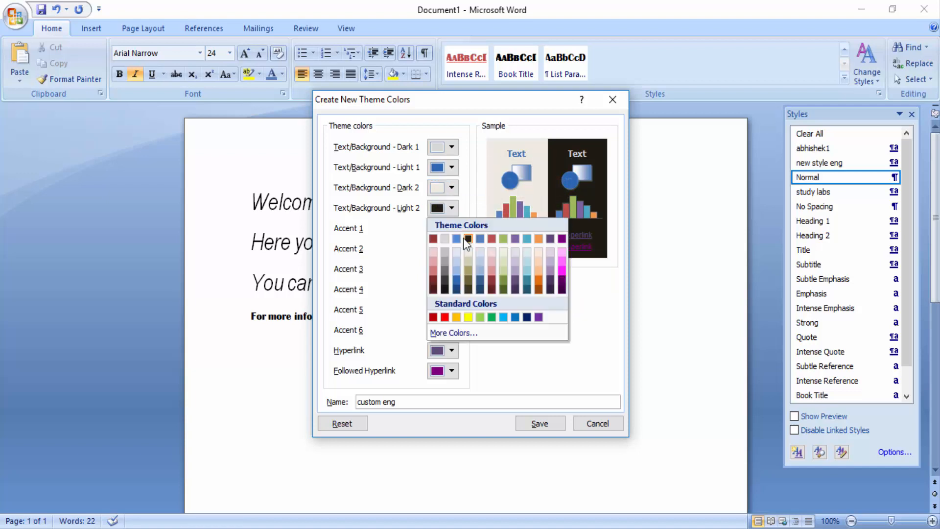
{"action": "left_click", "coordinate": [445, 242]}
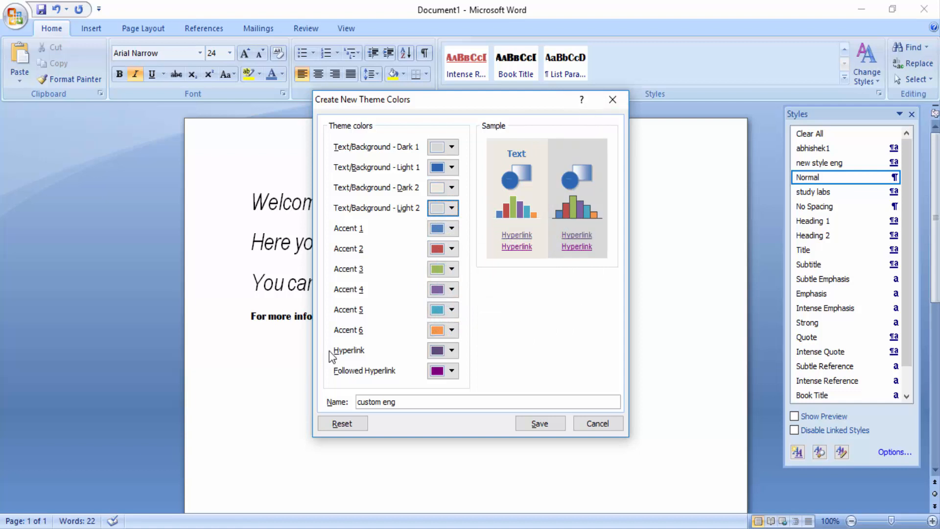
- Set the theme's Hyperlink color to orange and save the "custom eng" color set
{"action": "left_click", "coordinate": [451, 351]}
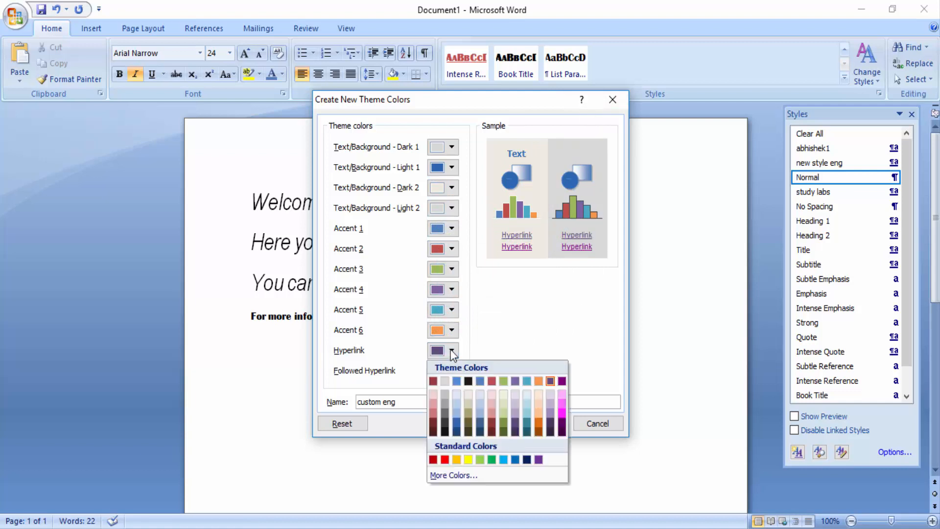
{"action": "left_click", "coordinate": [539, 382]}
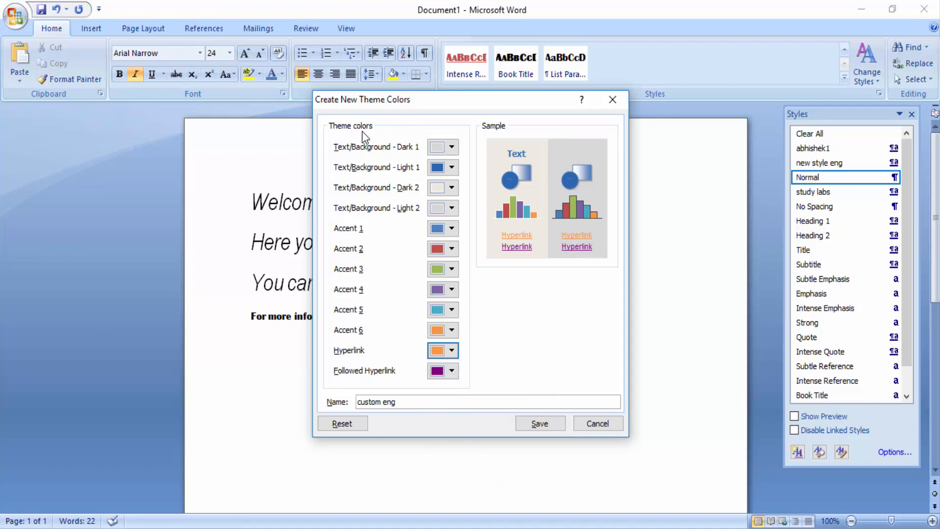
{"action": "left_click", "coordinate": [540, 424]}
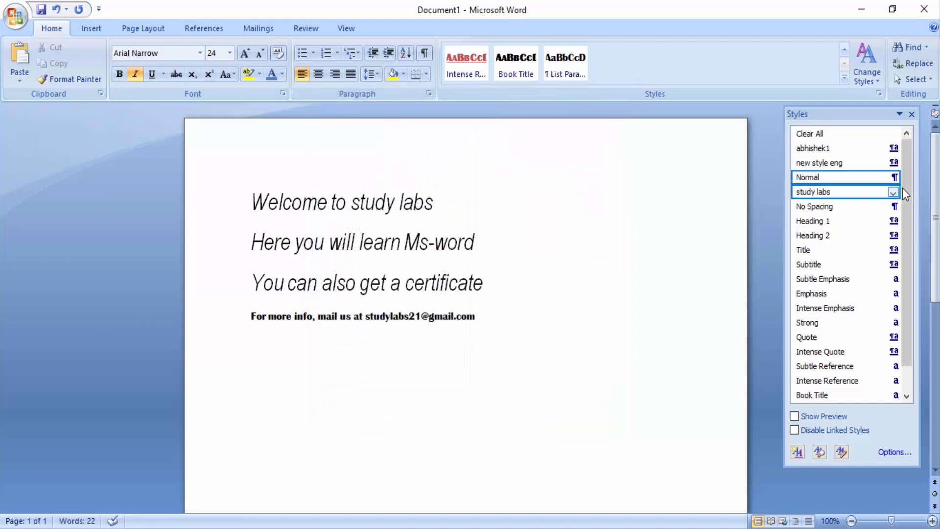
- Apply the "custom eng" theme colors to the document's styles
{"action": "left_click", "coordinate": [870, 76]}
{"action": "mouse_move", "coordinate": [899, 111]}
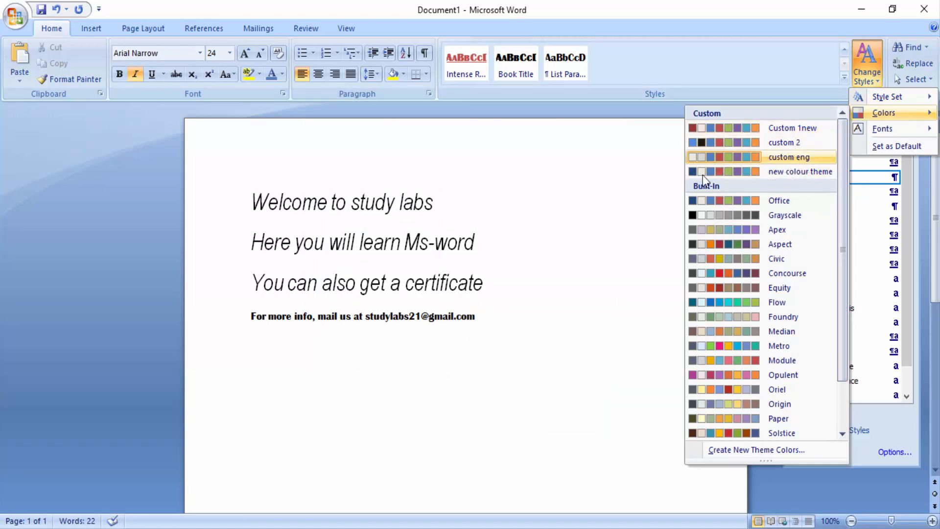
{"action": "left_click", "coordinate": [795, 156]}
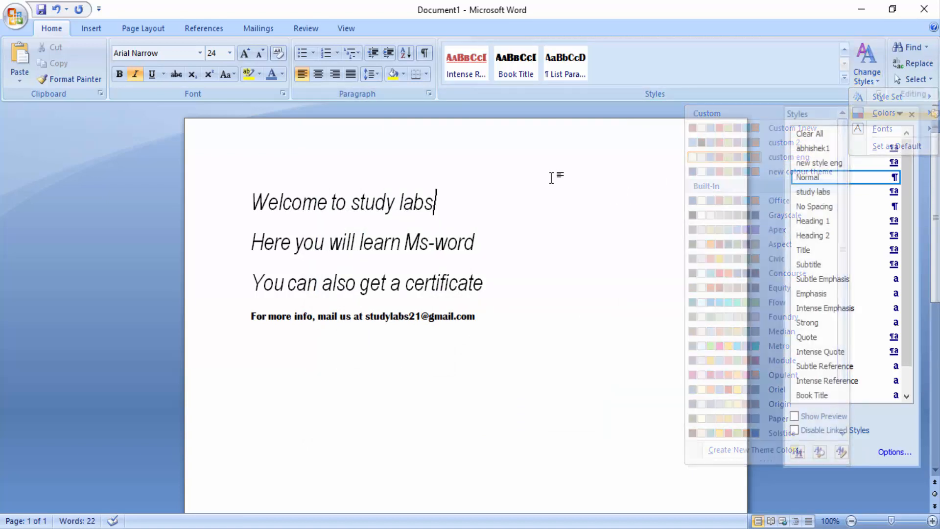
- Browse the custom and built-in theme fonts available for the document's styles without applying one
{"action": "left_click", "coordinate": [872, 78]}
{"action": "mouse_move", "coordinate": [886, 131]}
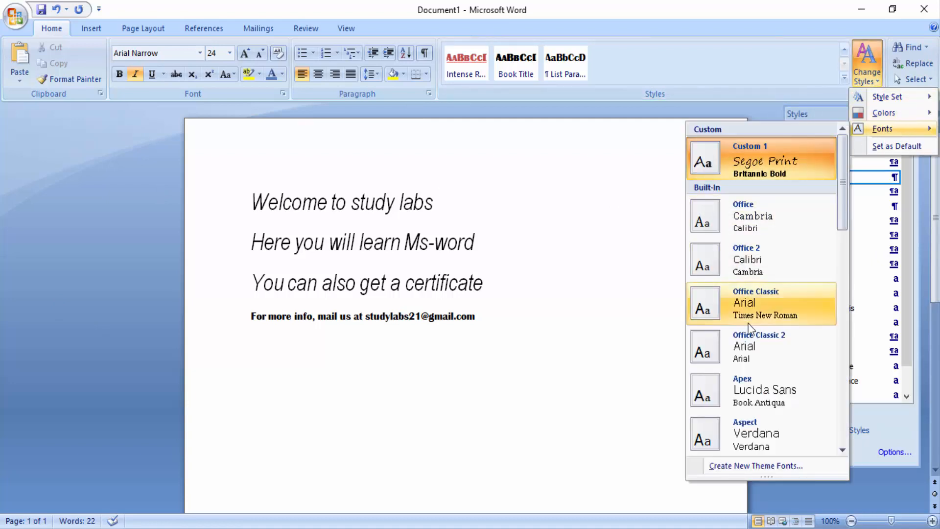
{"action": "scroll", "coordinate": [776, 306], "scroll_direction": "down", "scroll_amount": 8}
{"action": "scroll", "coordinate": [776, 307], "scroll_direction": "down", "scroll_amount": 2}
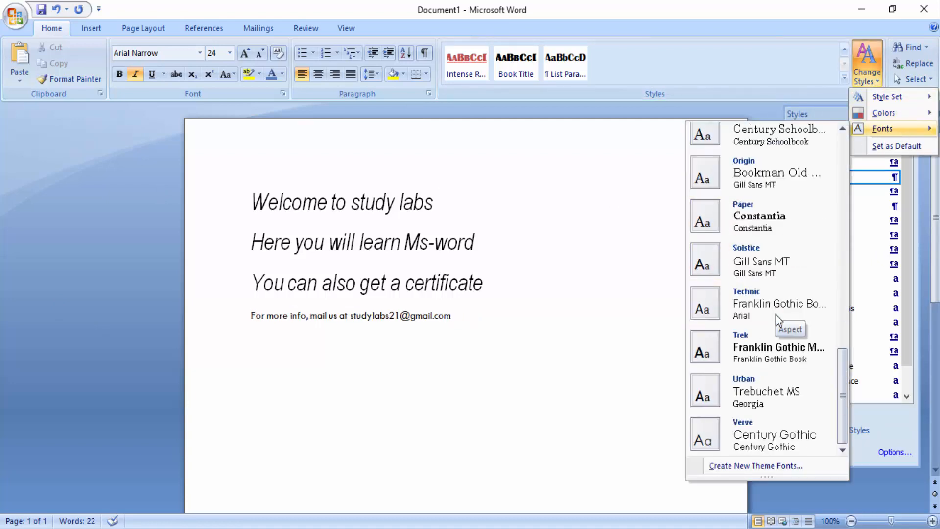
{"action": "left_click", "coordinate": [665, 199]}
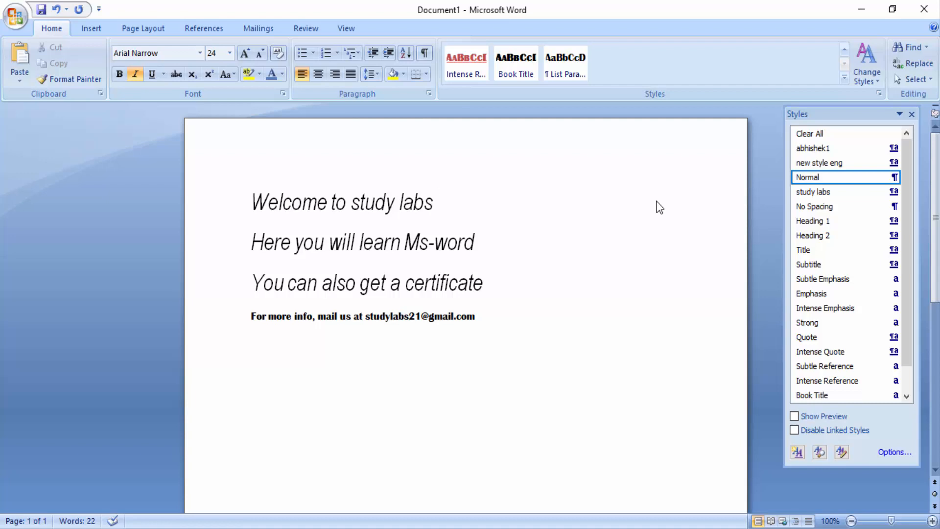
- Make the first three lines of text bold and underlined
{"action": "left_click_drag", "start_coordinate": [252, 201], "coordinate": [509, 289]}
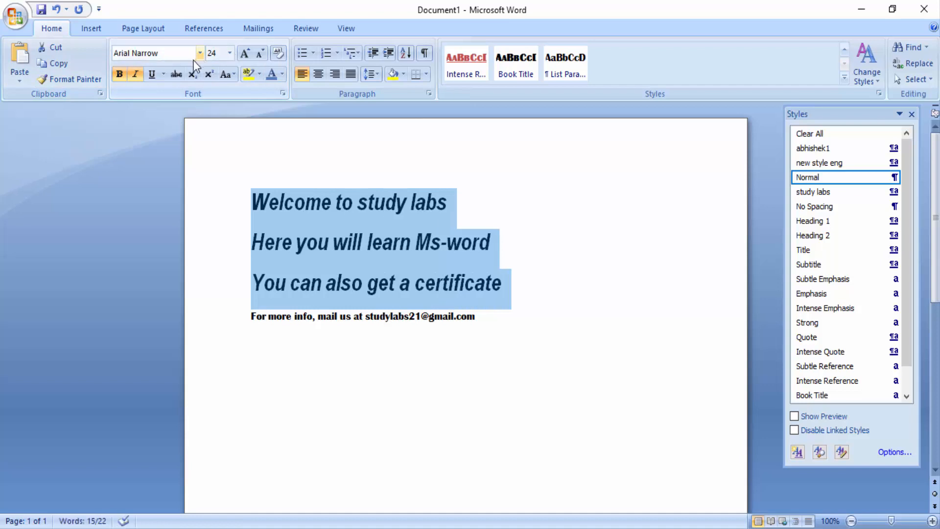
{"action": "left_click", "coordinate": [155, 77]}
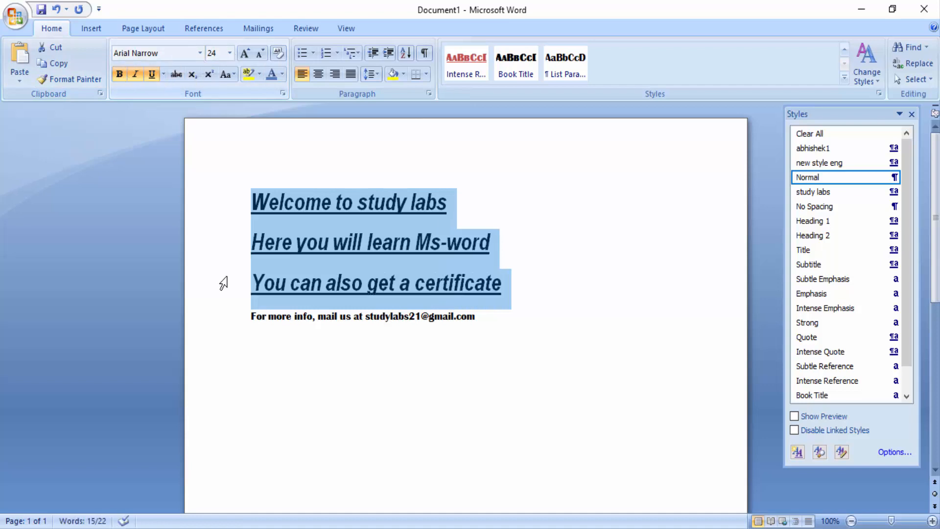